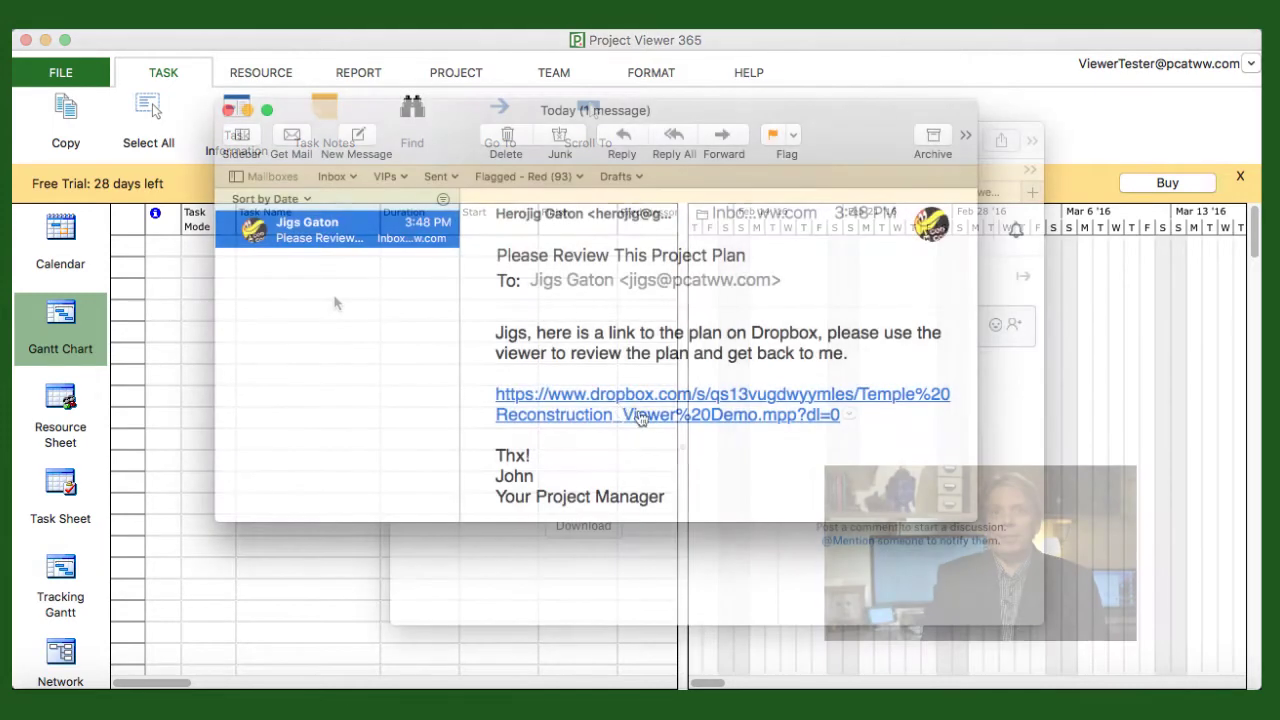
- Download Temple Reconstruction_Viewer Demo-3.mpp from Dropbox in Safari and open it in Project Viewer 365
left_click(606, 400)
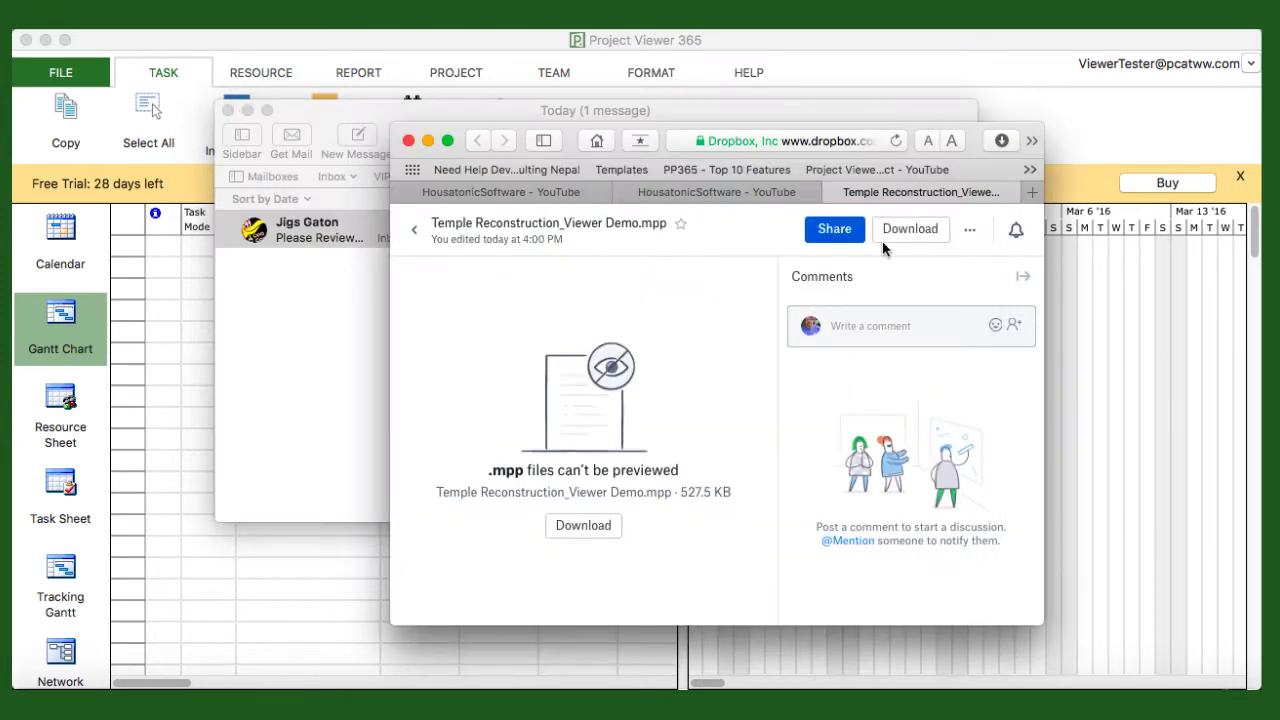
left_click(1001, 141)
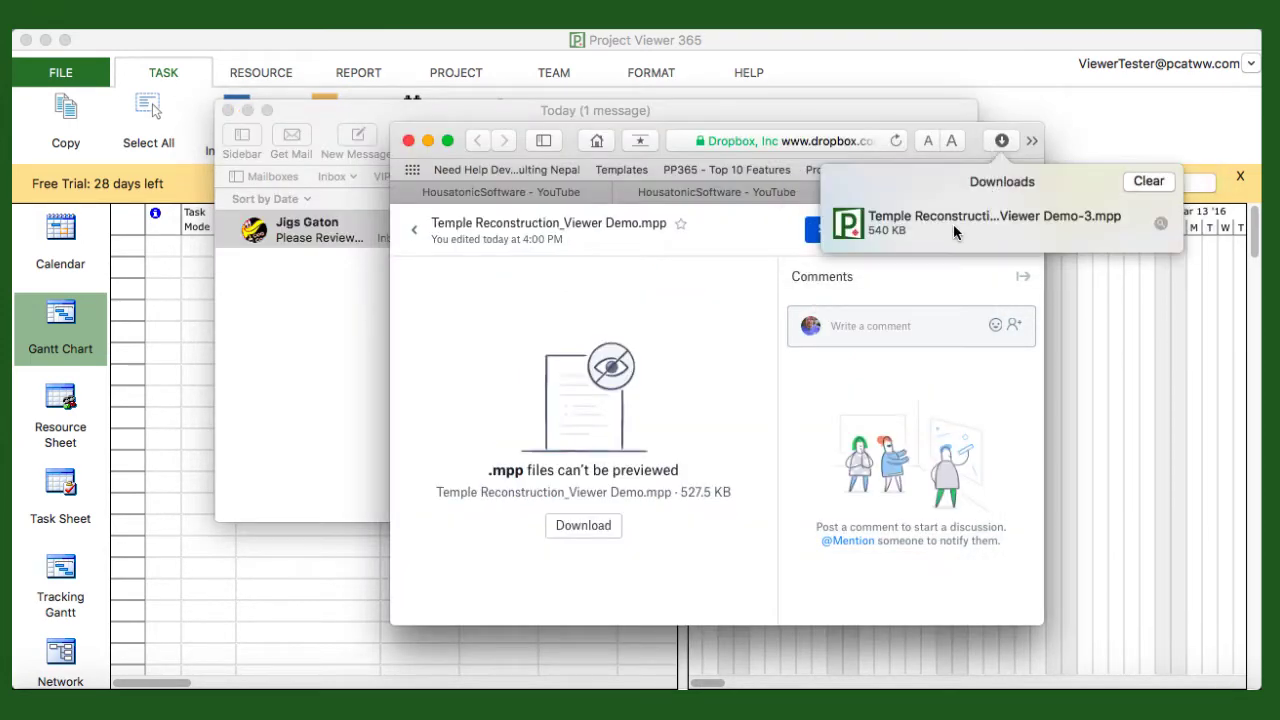
double_click(940, 220)
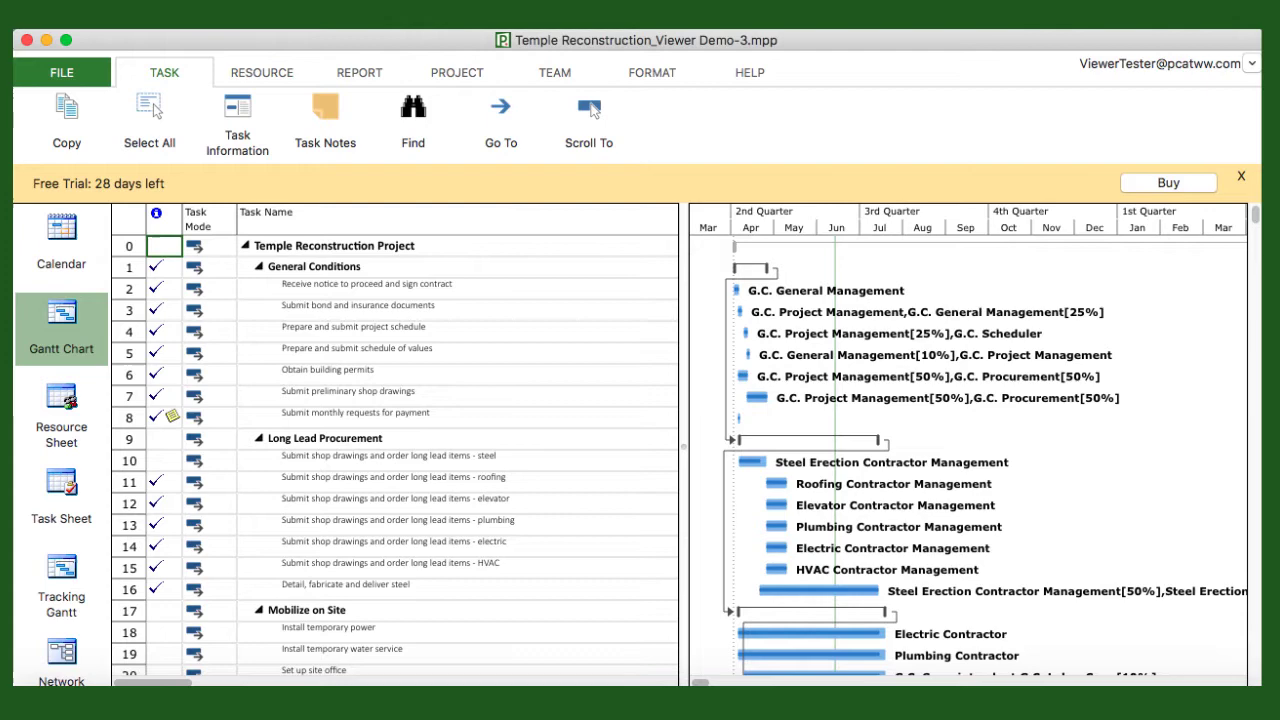
- Go to the FILE backstage Open page listing recent projects and cloud sources
left_click(66, 70)
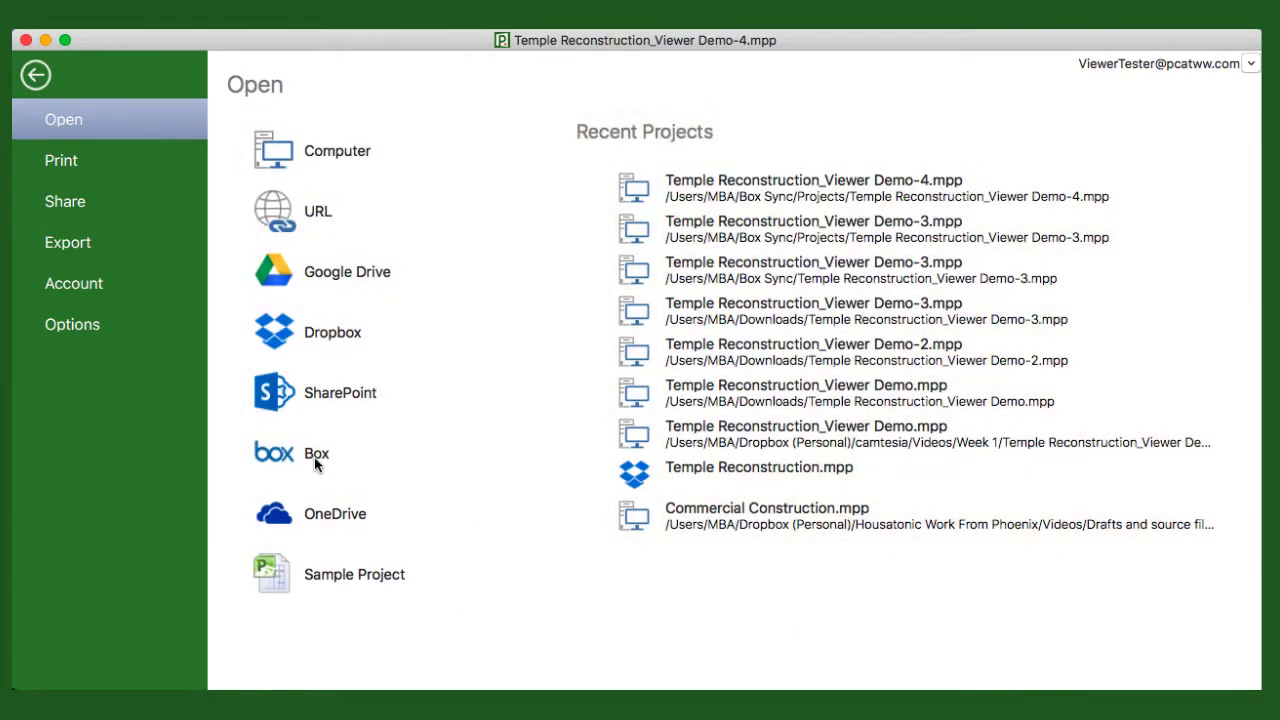
- Sign in to Box with the account e-mail and password, grant access, and open the Projects folder
left_click(314, 457)
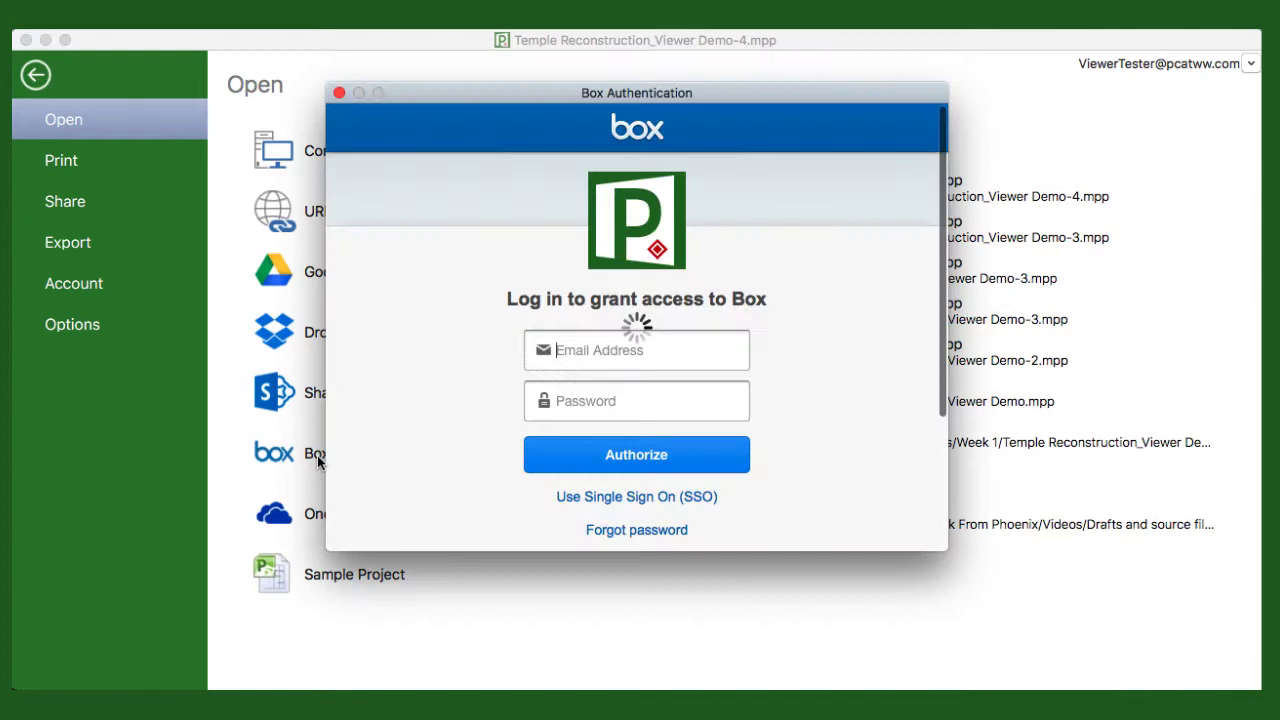
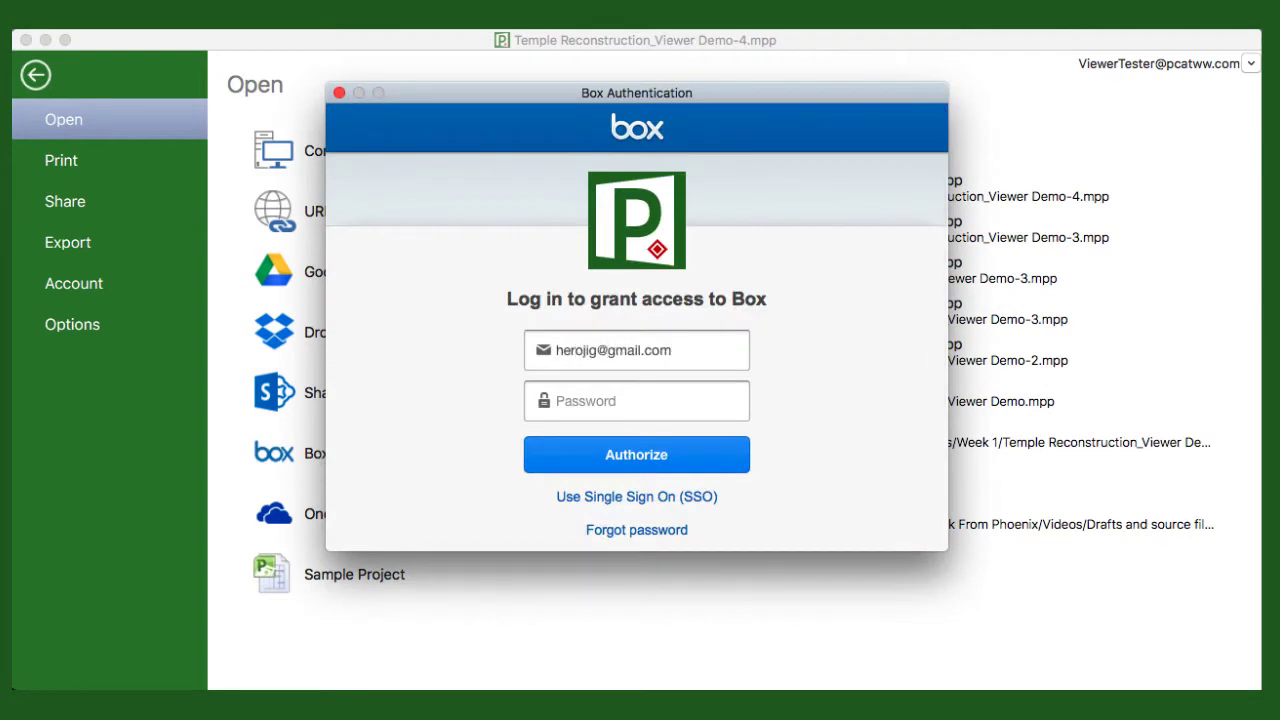
key("Tab")
type("•••••••••")
left_click(642, 458)
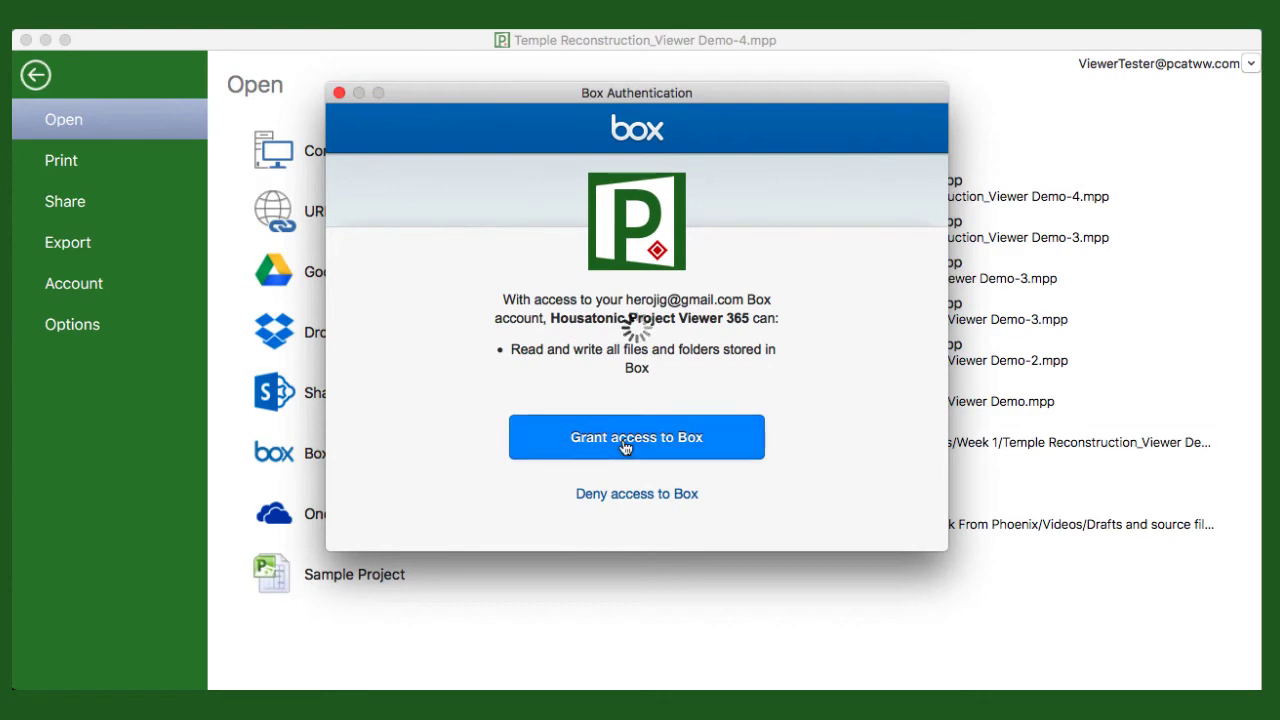
left_click(624, 446)
double_click(446, 204)
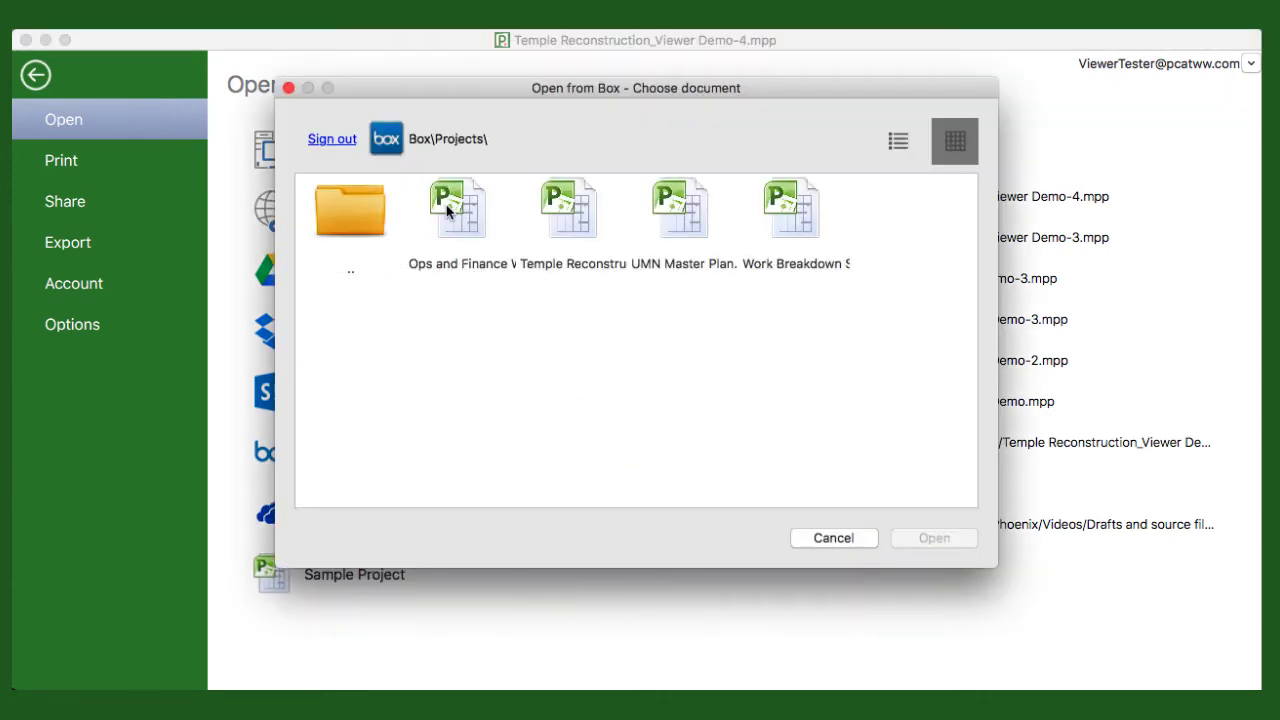
- Open the Temple Reconstruction plan, then collapse and re-expand the General Conditions phase
left_click(590, 231)
left_click(930, 537)
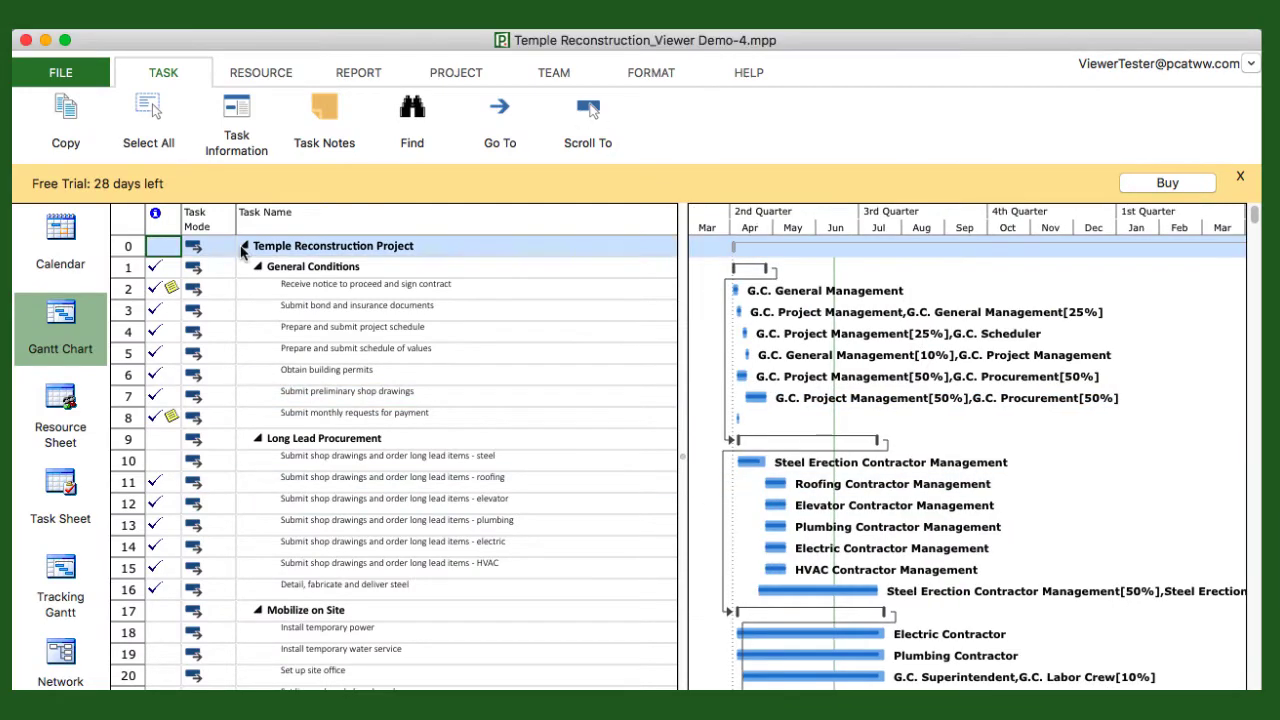
left_click(262, 272)
left_click(258, 270)
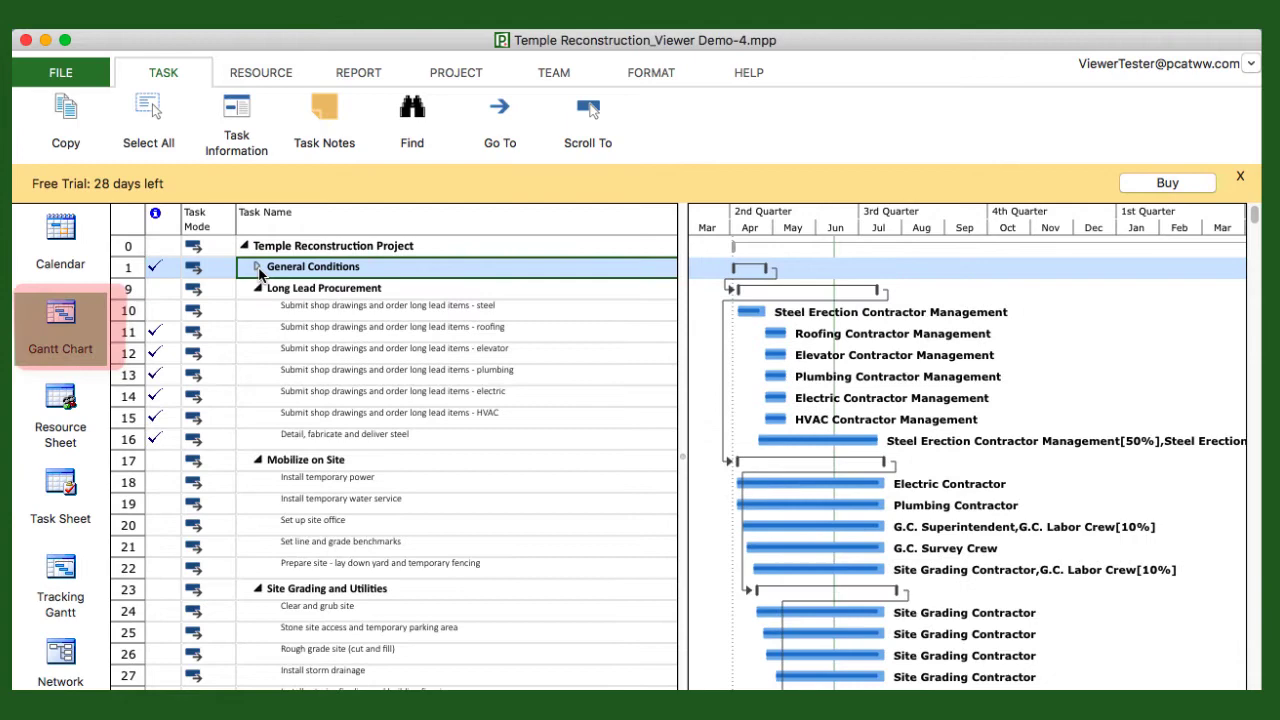
left_click(258, 270)
- Collapse the Long Lead Procurement, Mobilize on Site, Site Grading and Utilities, and Foundations phases
left_click(257, 442)
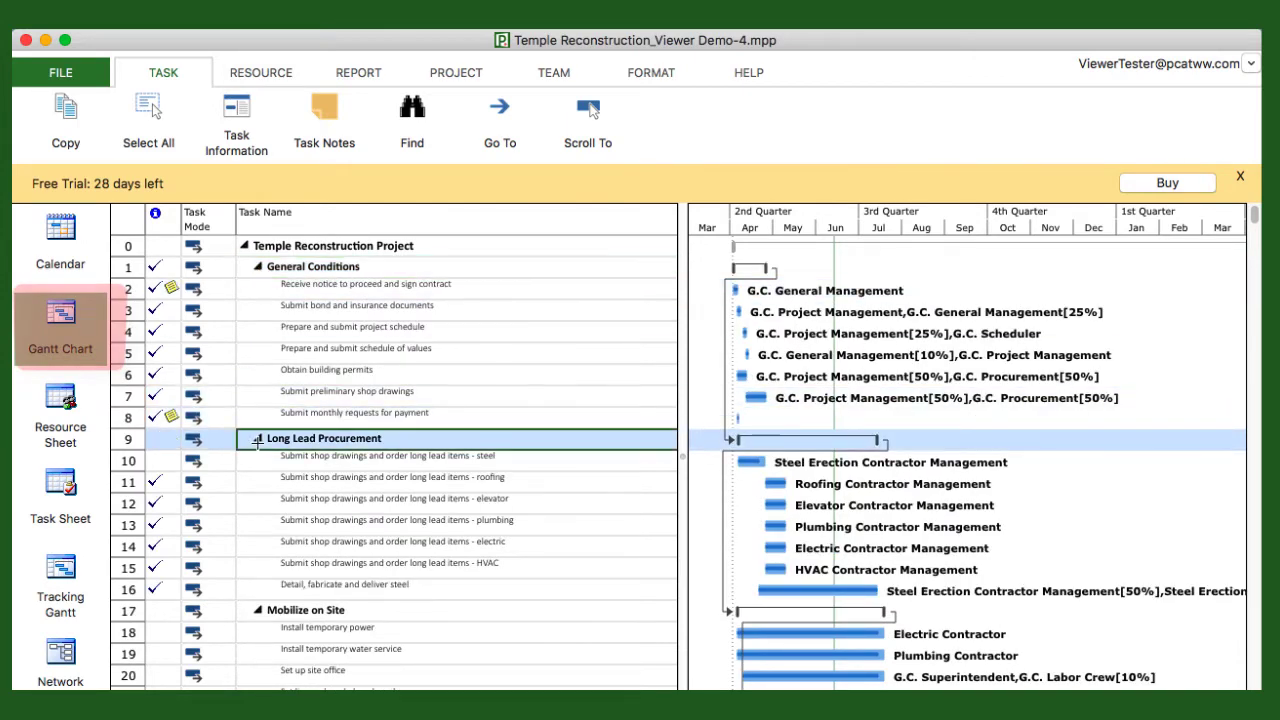
left_click(257, 442)
left_click(258, 461)
left_click(257, 482)
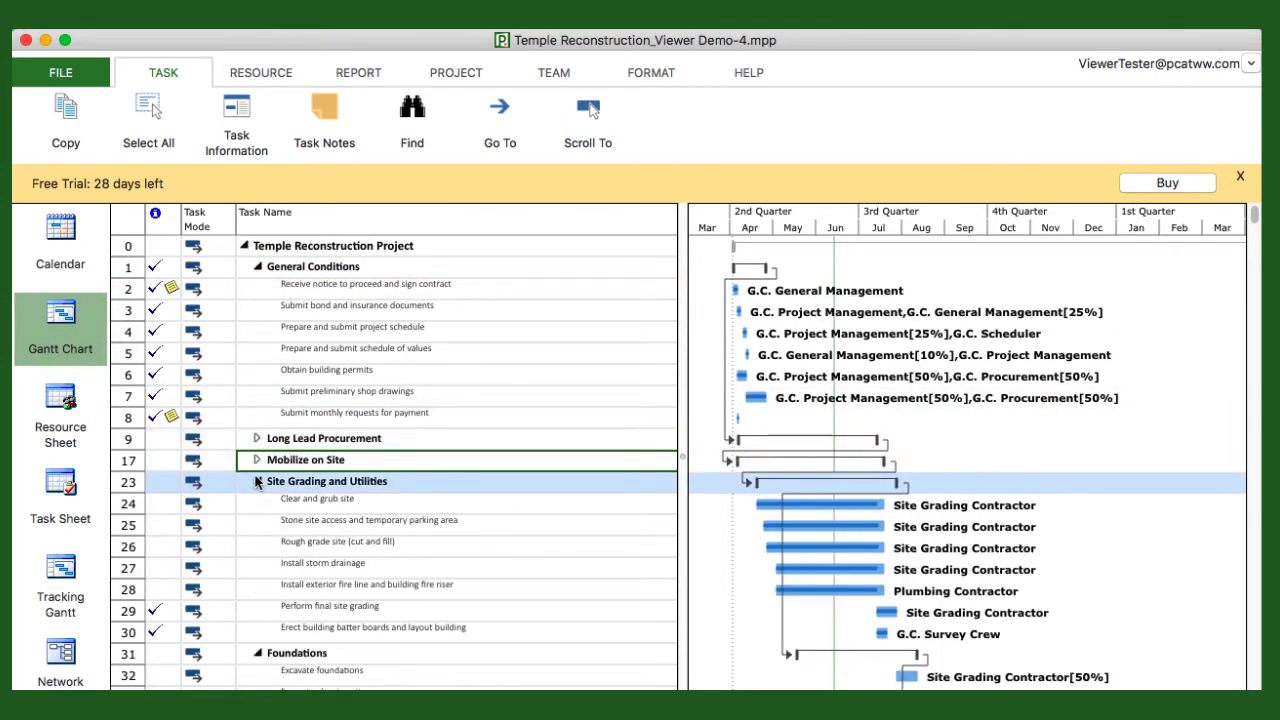
left_click(257, 482)
left_click(258, 504)
left_click(258, 504)
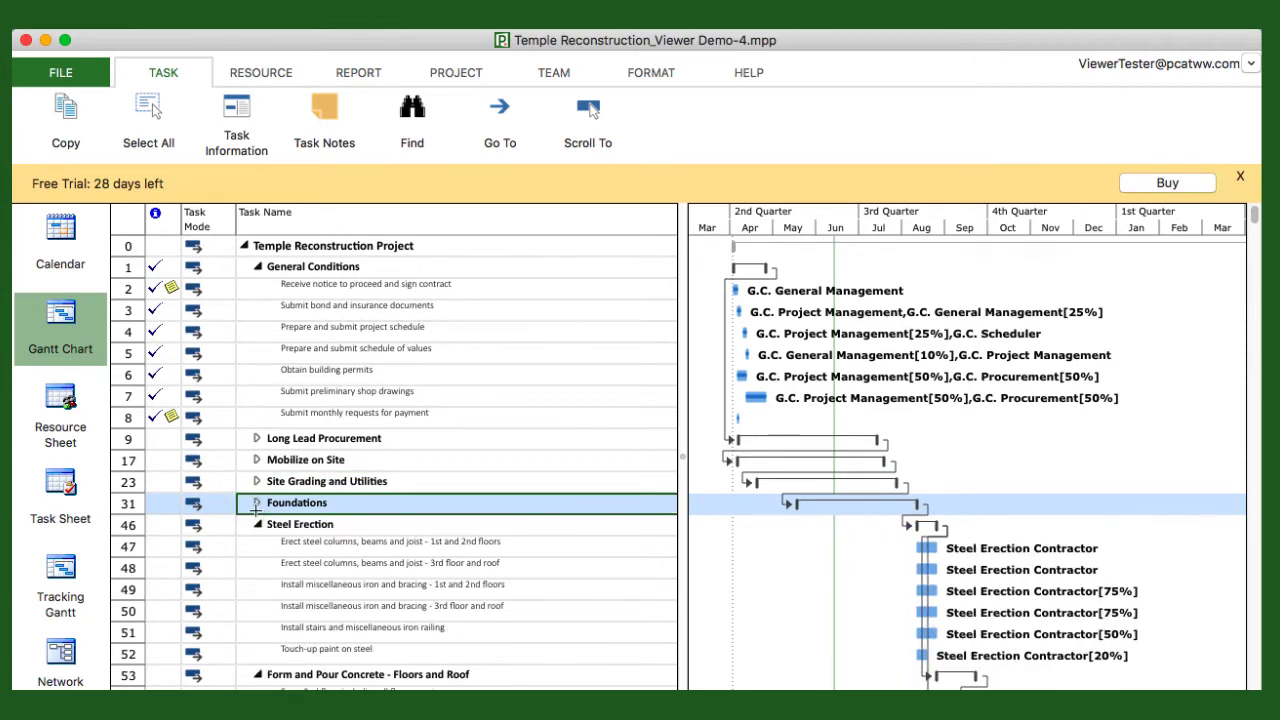
left_click(258, 524)
- Expand Foundations, Site Grading and Utilities, Mobilize on Site, and Long Lead Procurement again
left_click(258, 504)
left_click(258, 504)
left_click(255, 481)
left_click(255, 481)
left_click(257, 460)
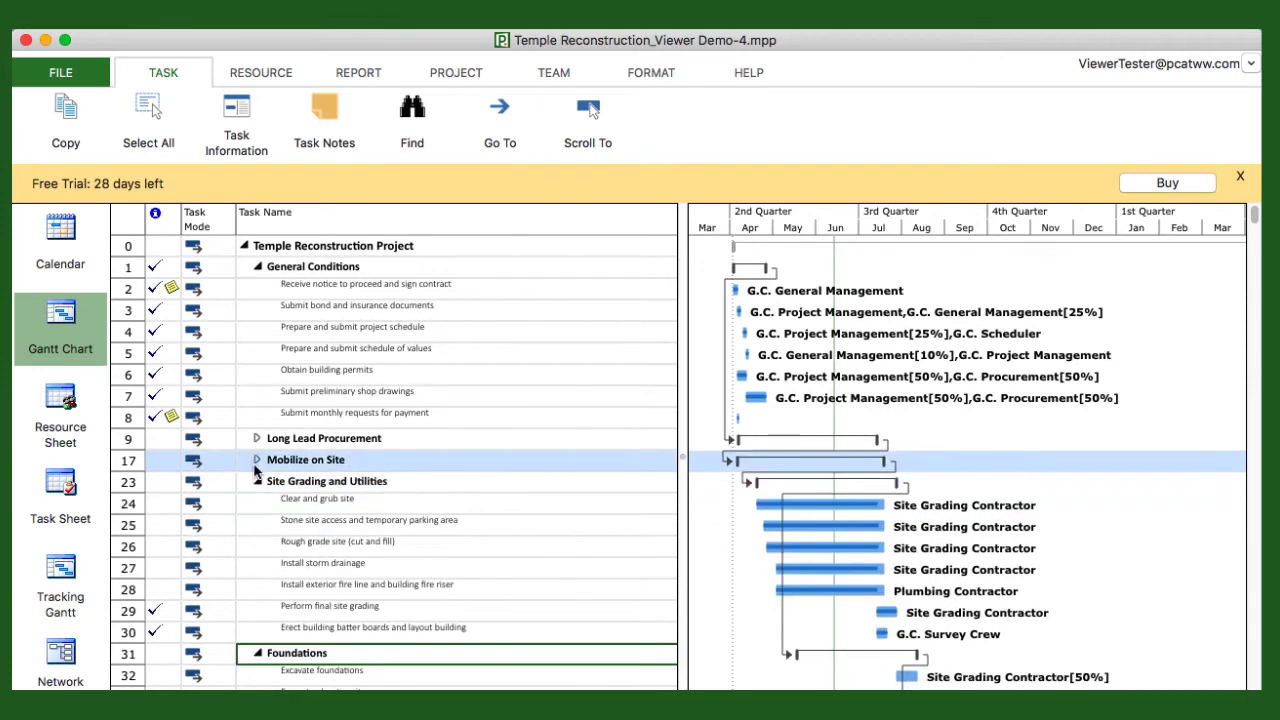
left_click(257, 460)
left_click(257, 438)
left_click(257, 438)
left_click_drag(258, 441, 262, 446)
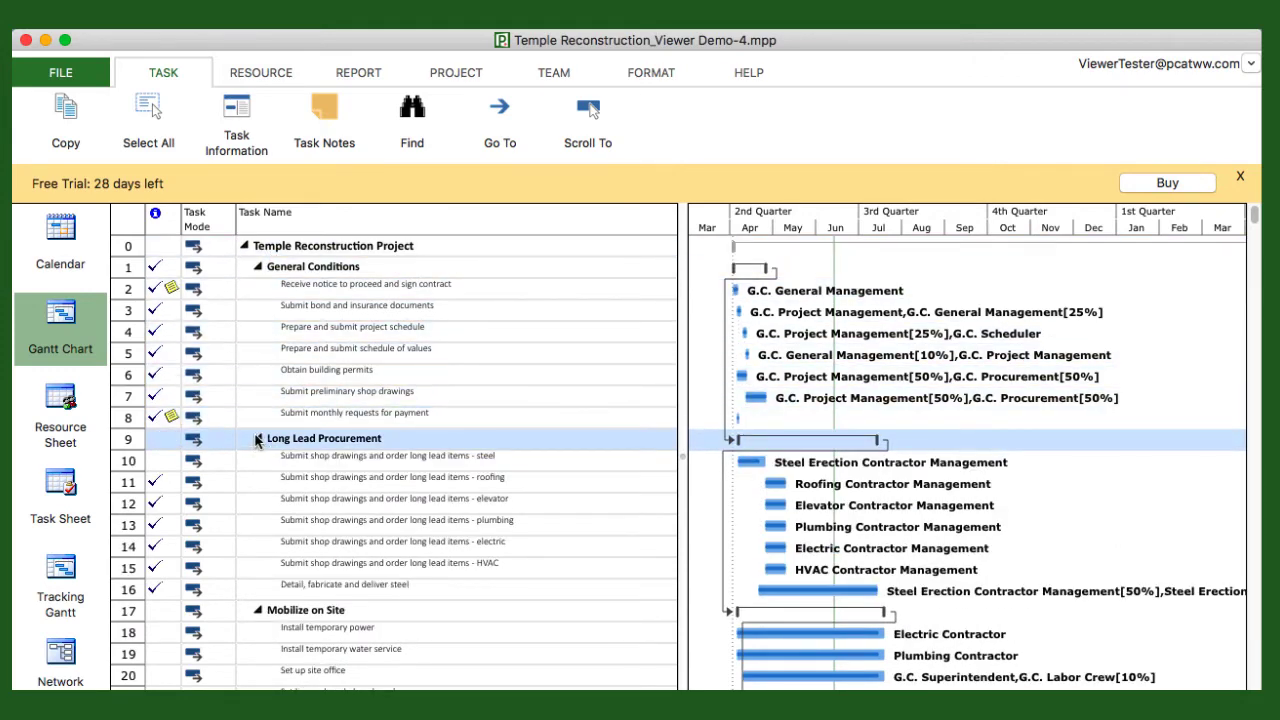
- Collapse those four phases once more and select task 2, 'Receive notice to proceed and sign contract'
left_click(258, 438)
left_click(257, 460)
left_click(257, 460)
left_click(257, 481)
left_click(257, 481)
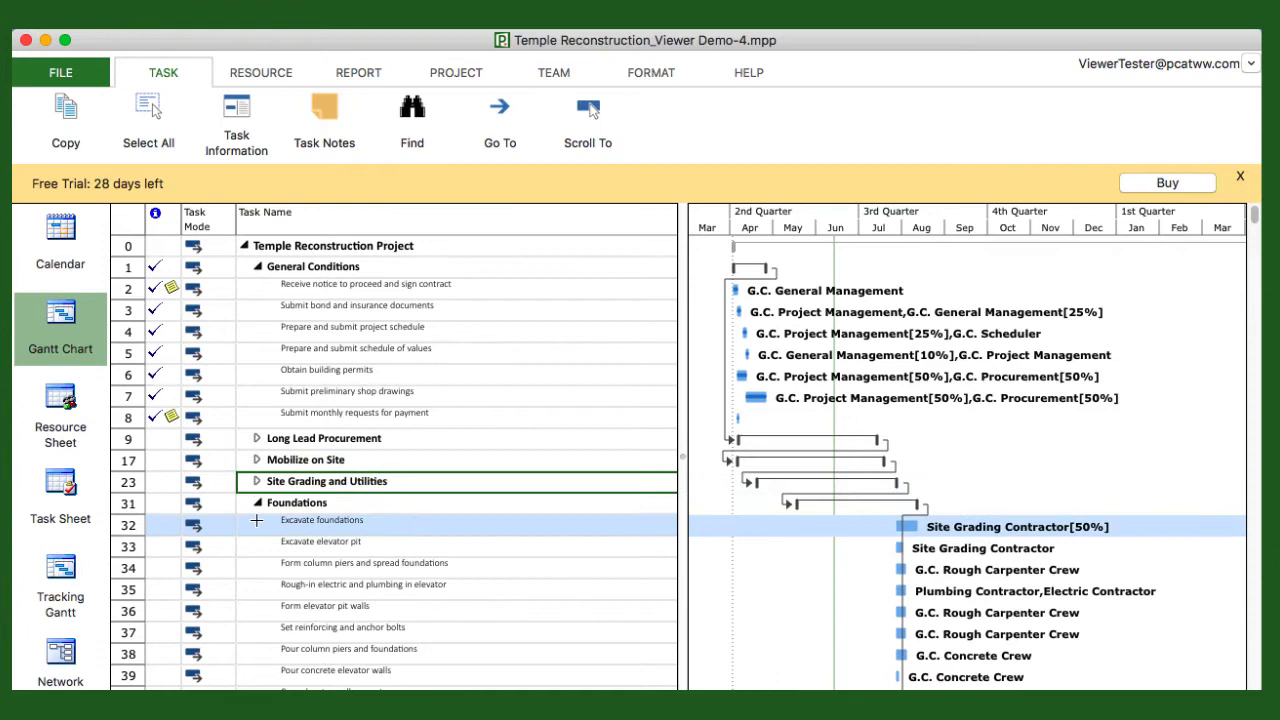
left_click(257, 502)
left_click_drag(257, 524, 331, 286)
- In Task Info for 'Receive notice to proceed', review the G.C. General Management resource and the note text
double_click(333, 287)
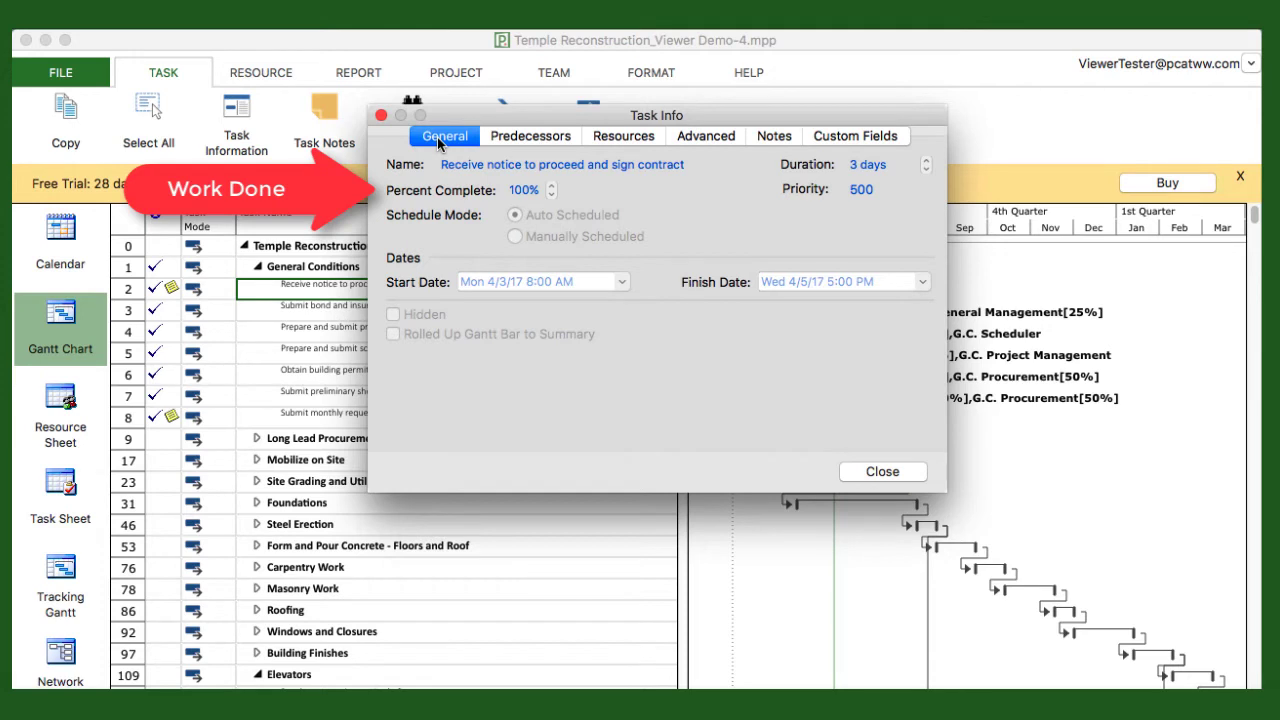
left_click(624, 144)
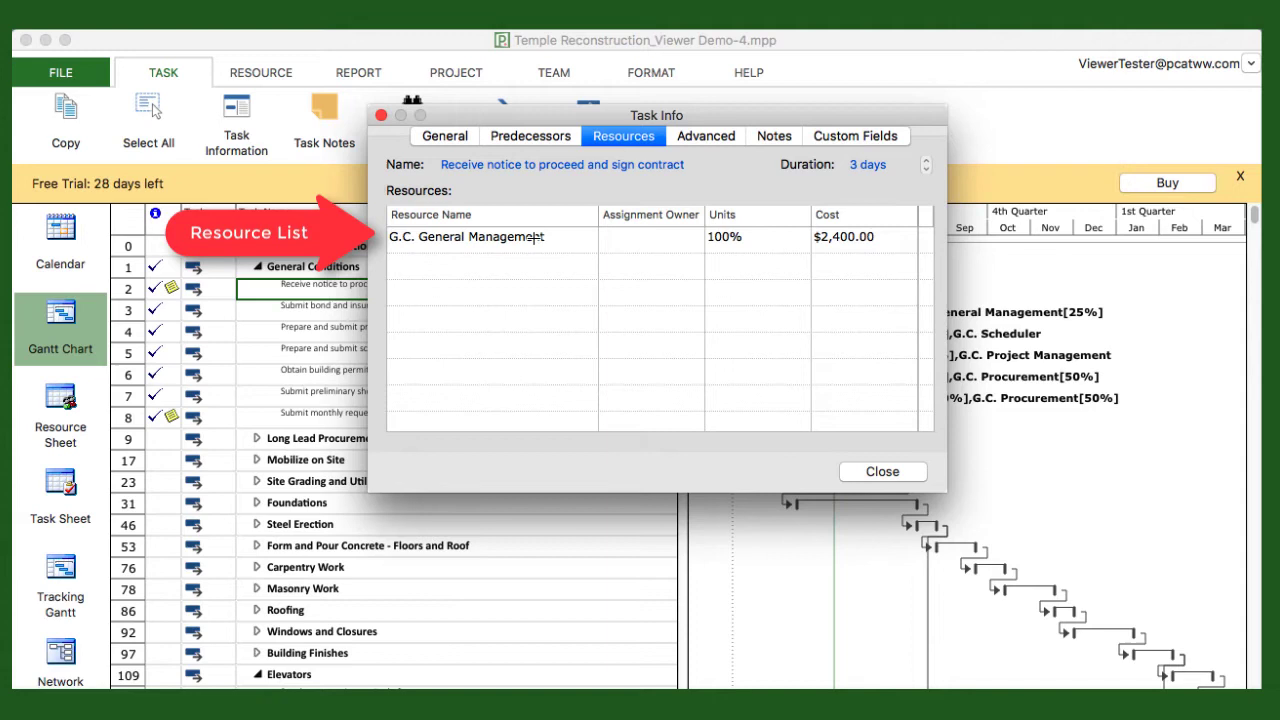
left_click(775, 140)
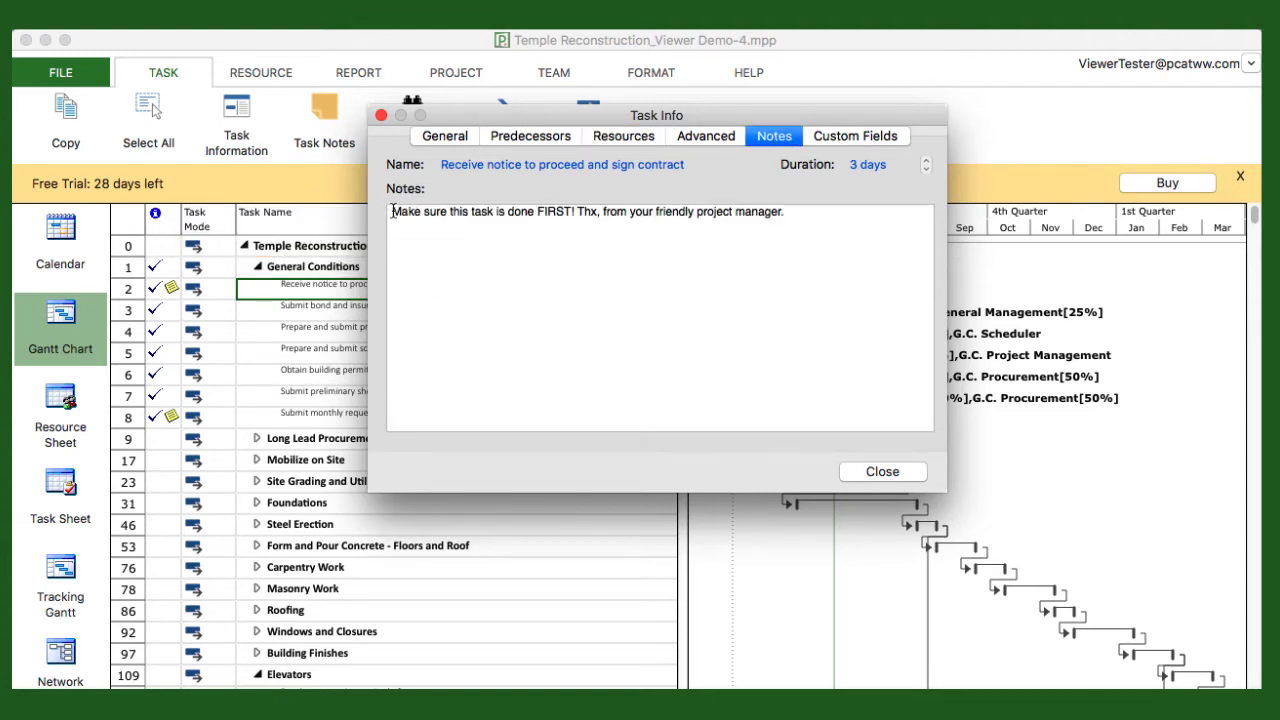
left_click_drag(394, 211, 808, 229)
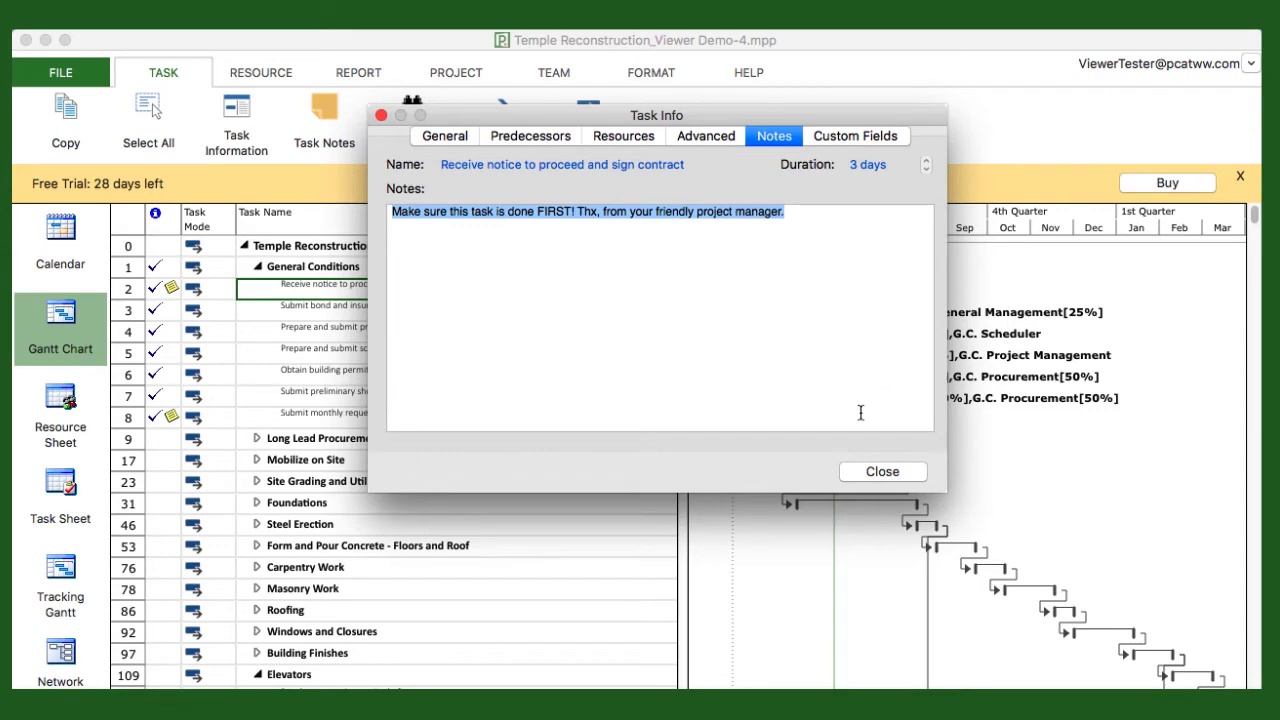
- Close Task Info and scroll to the schedule's end, selecting the hard tile flooring task in row 132
left_click(882, 471)
scroll(288, 288, "down", 10)
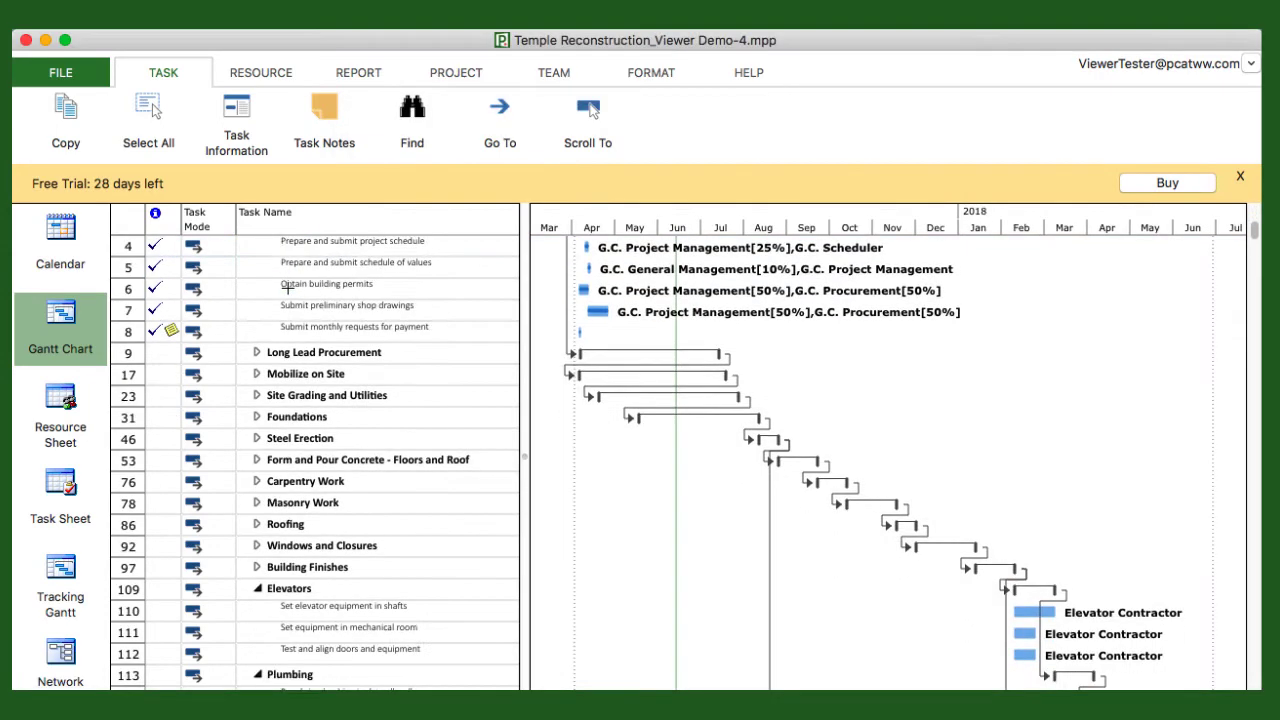
scroll(288, 288, "down", 8)
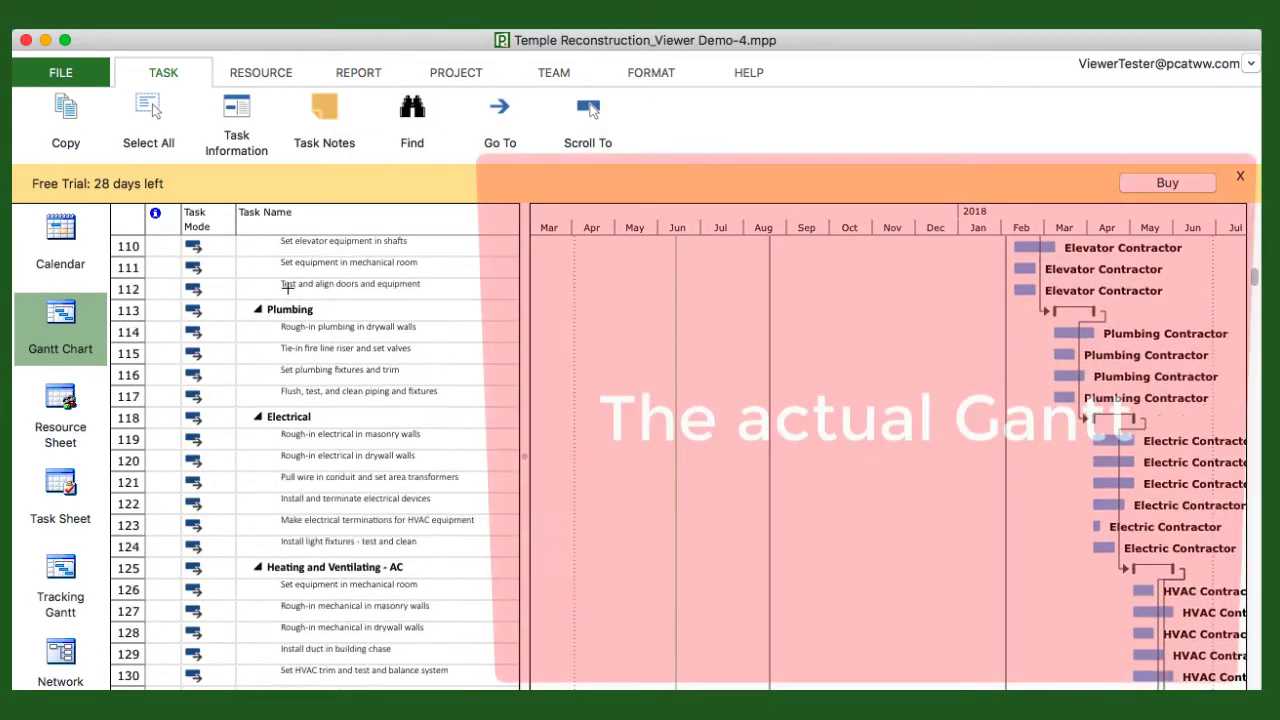
scroll(288, 288, "down", 3)
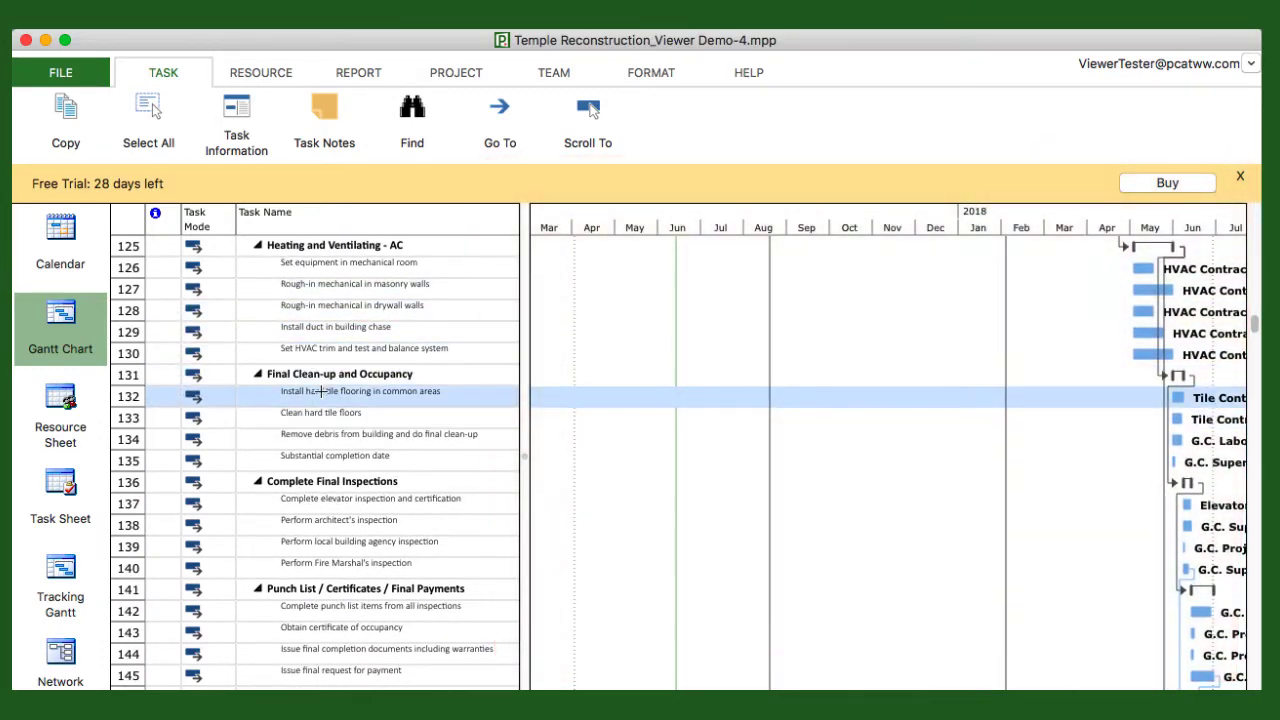
left_click(320, 391)
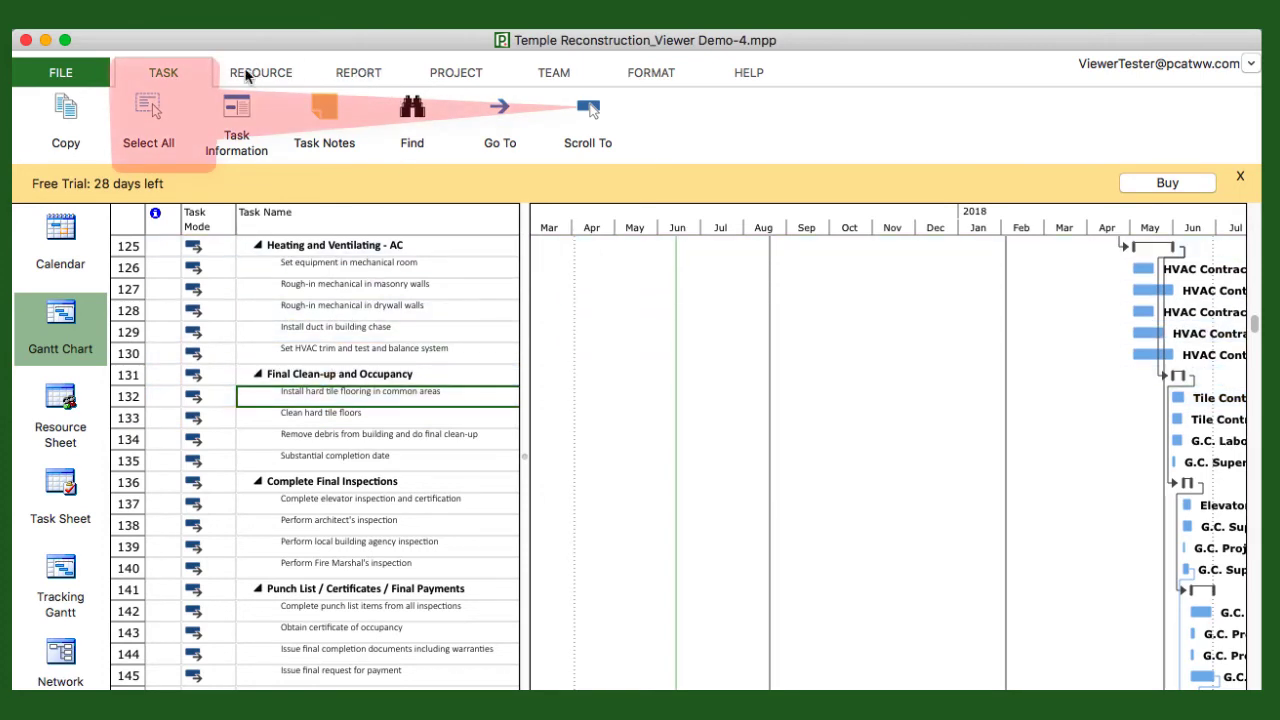
- Scroll to the selected task and set the timescale's middle tier units to Months
left_click(586, 114)
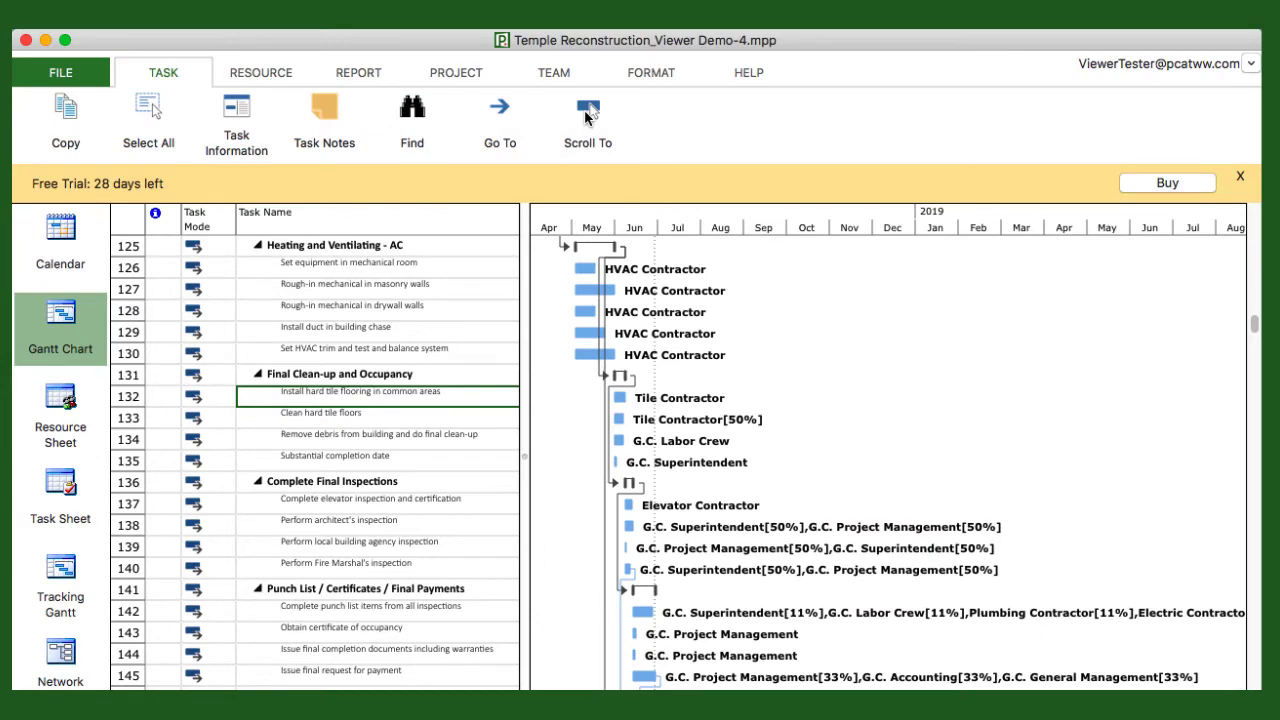
left_click(605, 72)
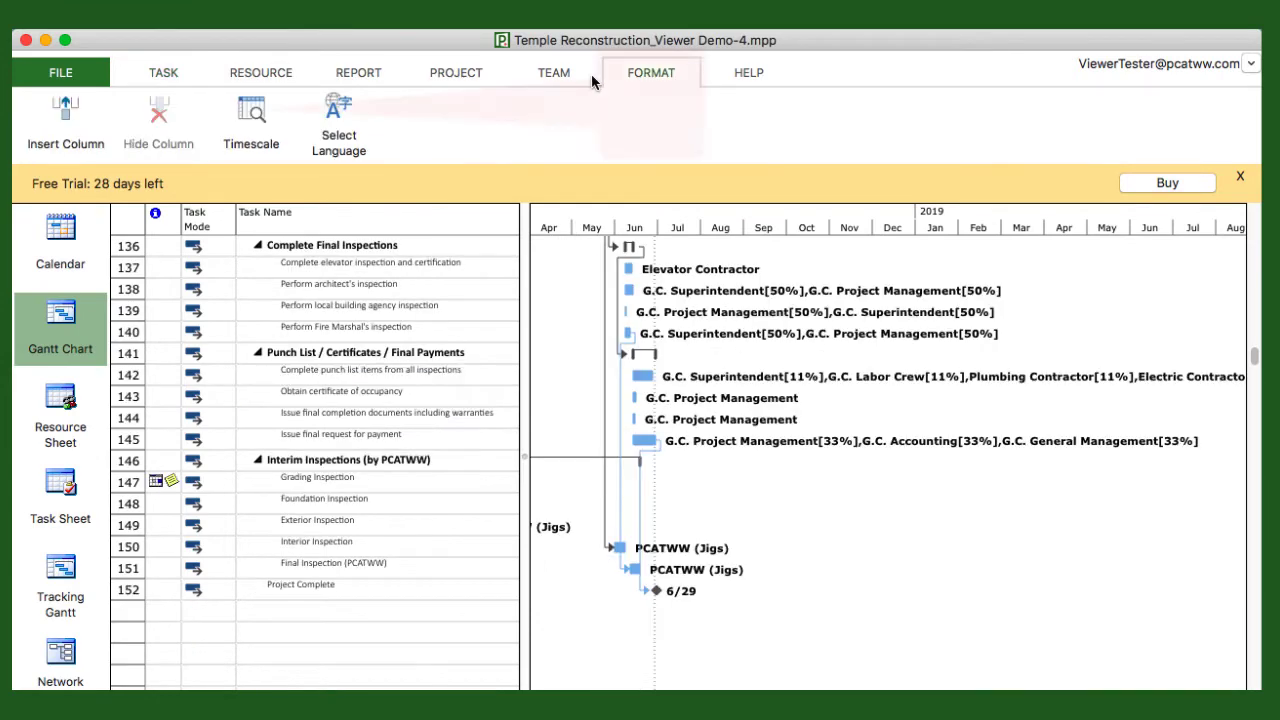
left_click(250, 125)
left_click(669, 171)
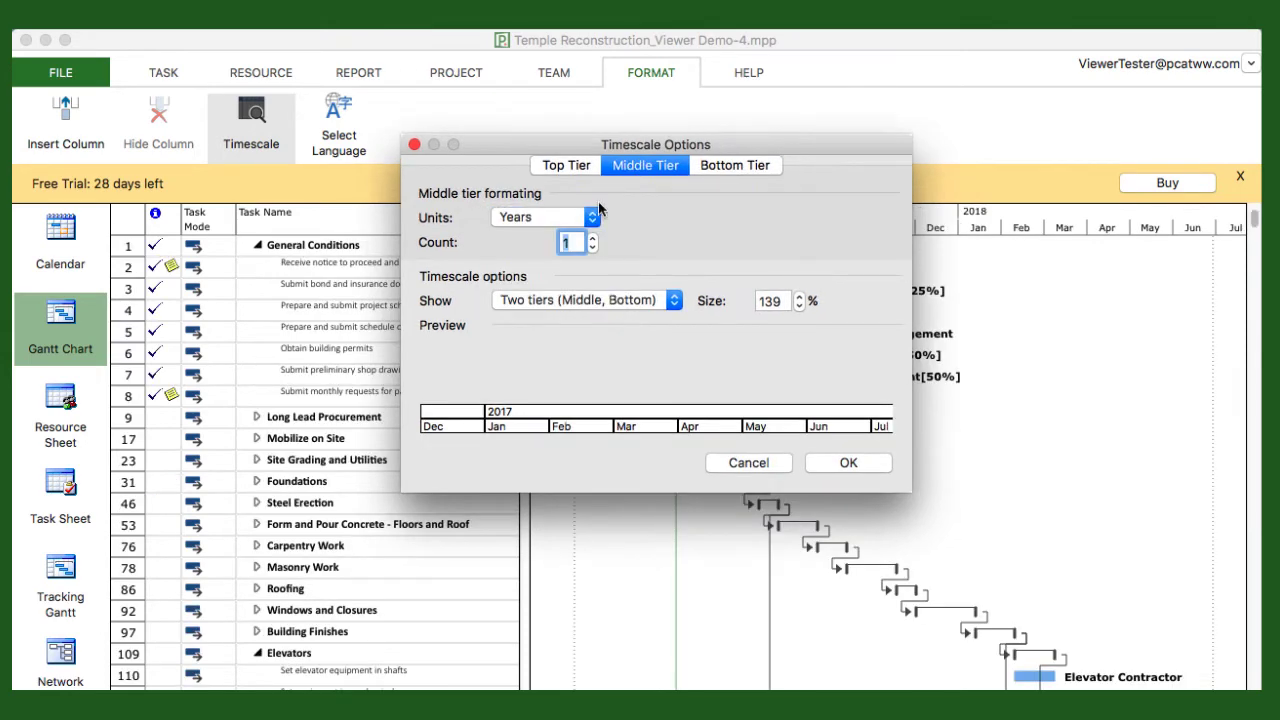
left_click(592, 217)
left_click(584, 268)
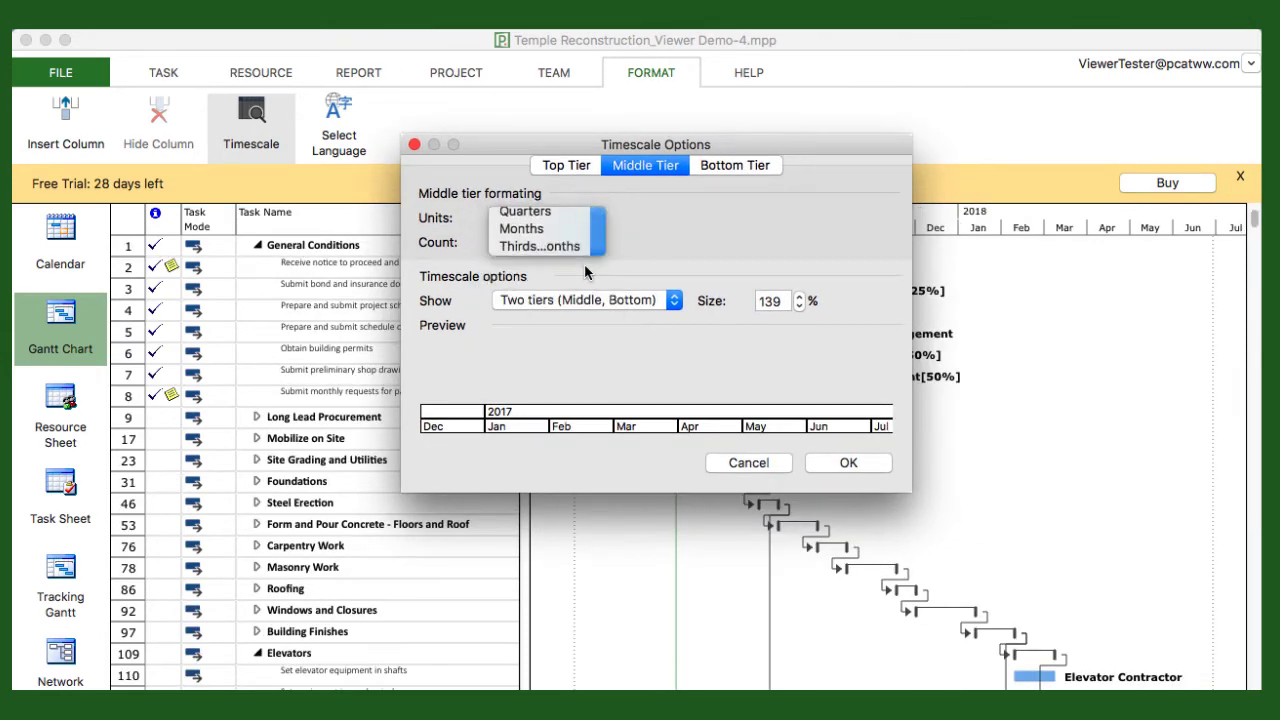
left_click(846, 463)
- Scroll to the Obtain building permits bars and zoom out to show months
left_click(170, 73)
left_click(587, 116)
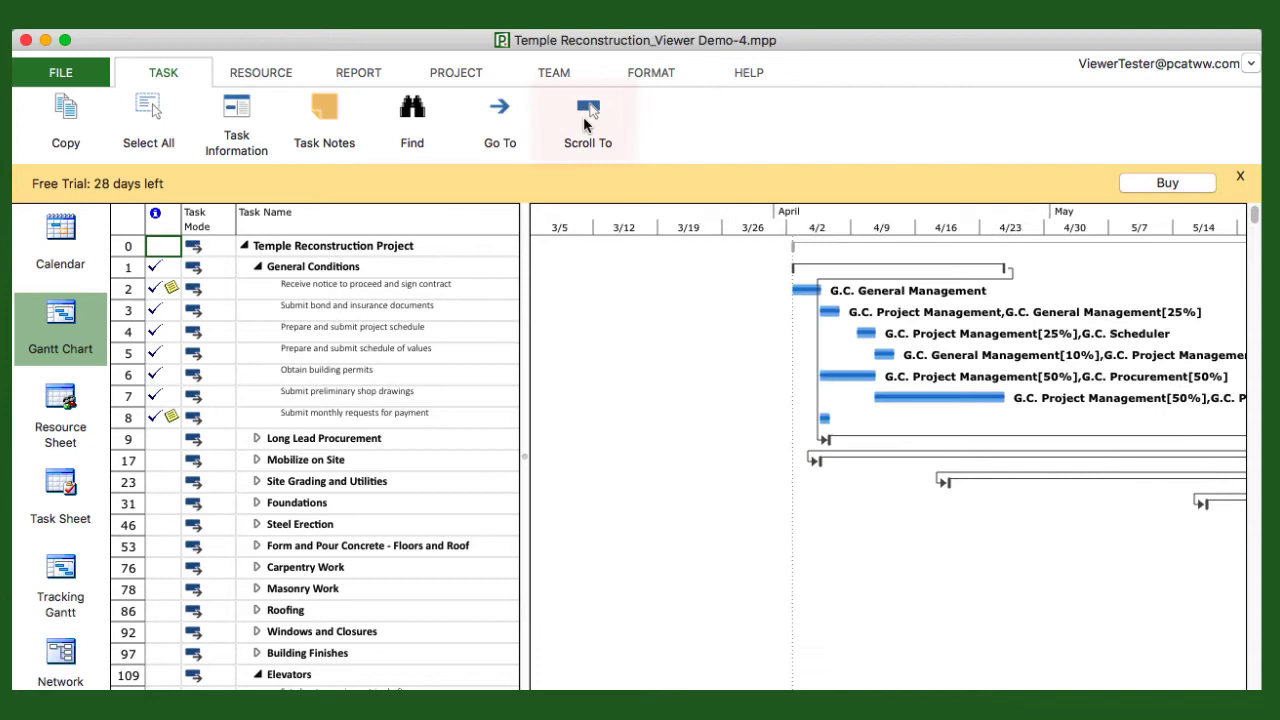
left_click(646, 385)
scroll(646, 388, "left", 1)
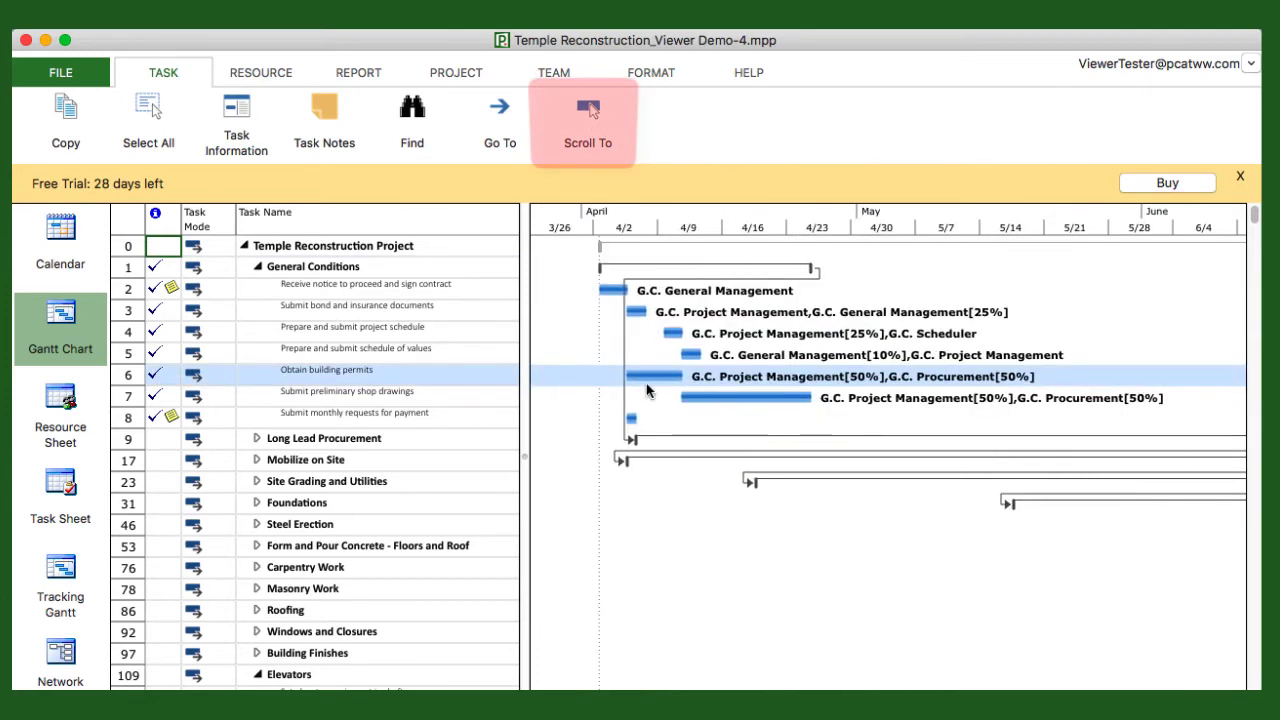
key("super+minus")
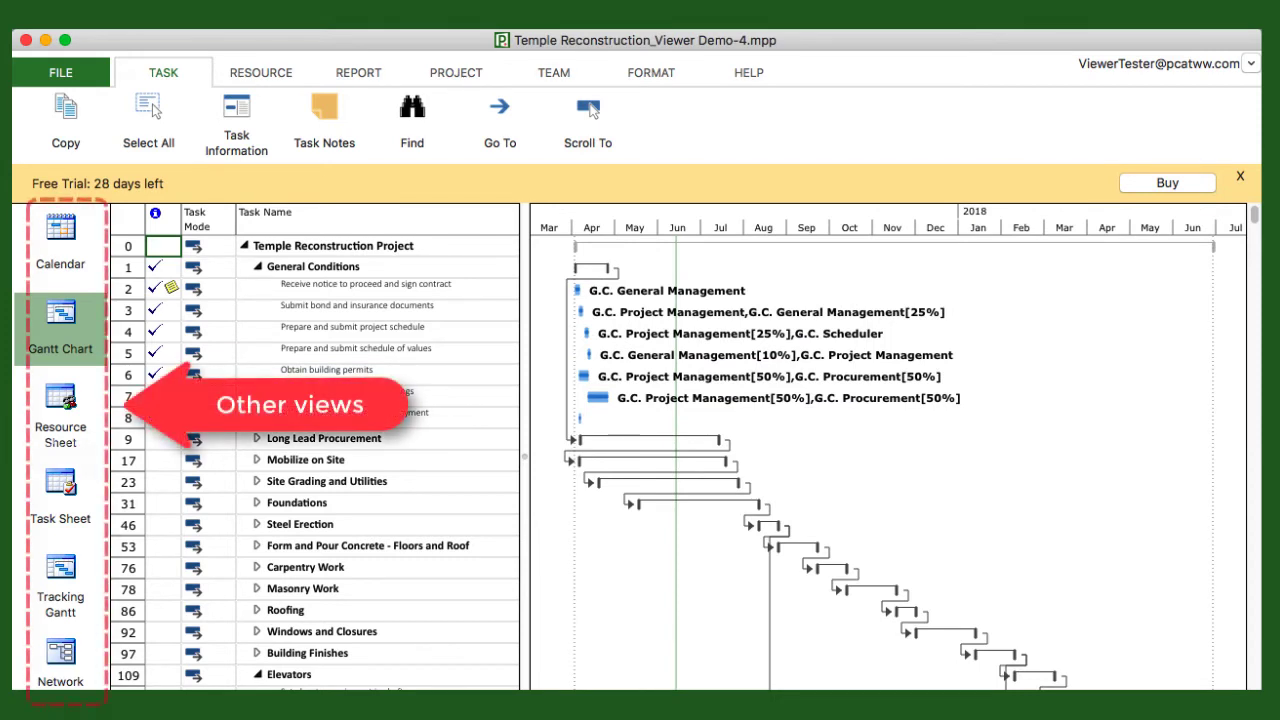
- Switch to the Resource Usage view and select the Submit monthly assignment row
scroll(77, 343, "down", 5)
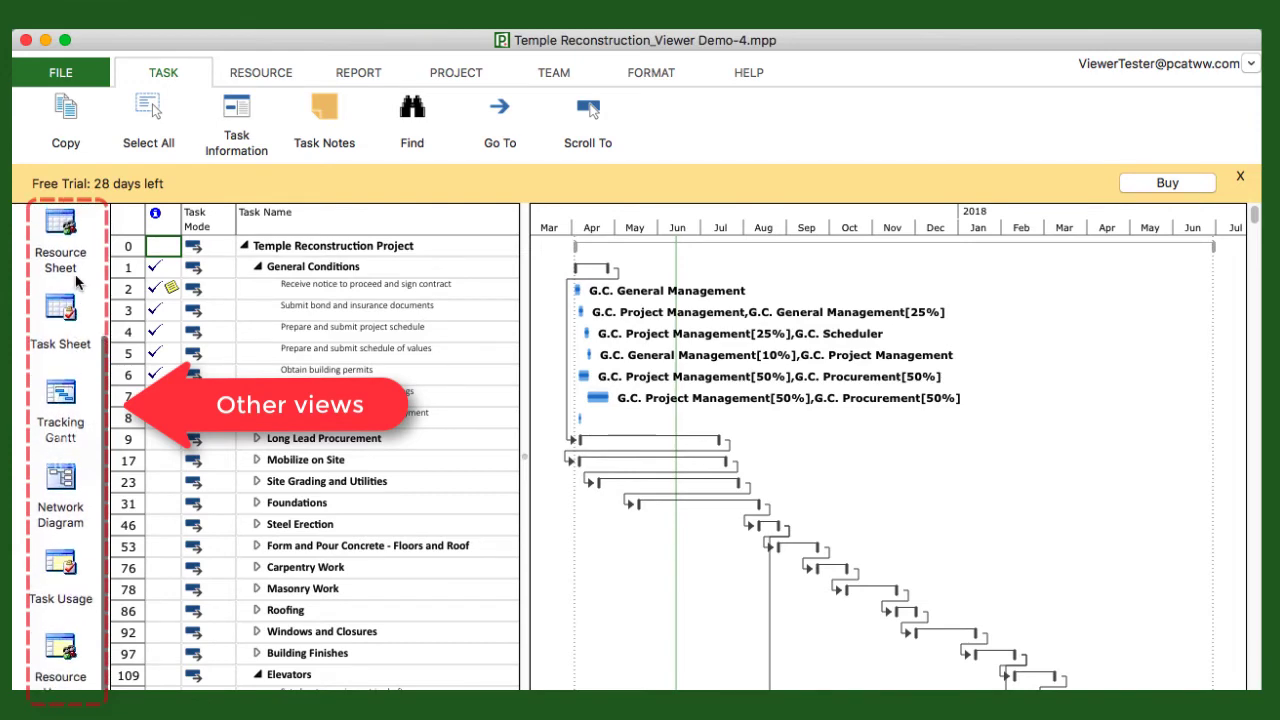
left_click(62, 658)
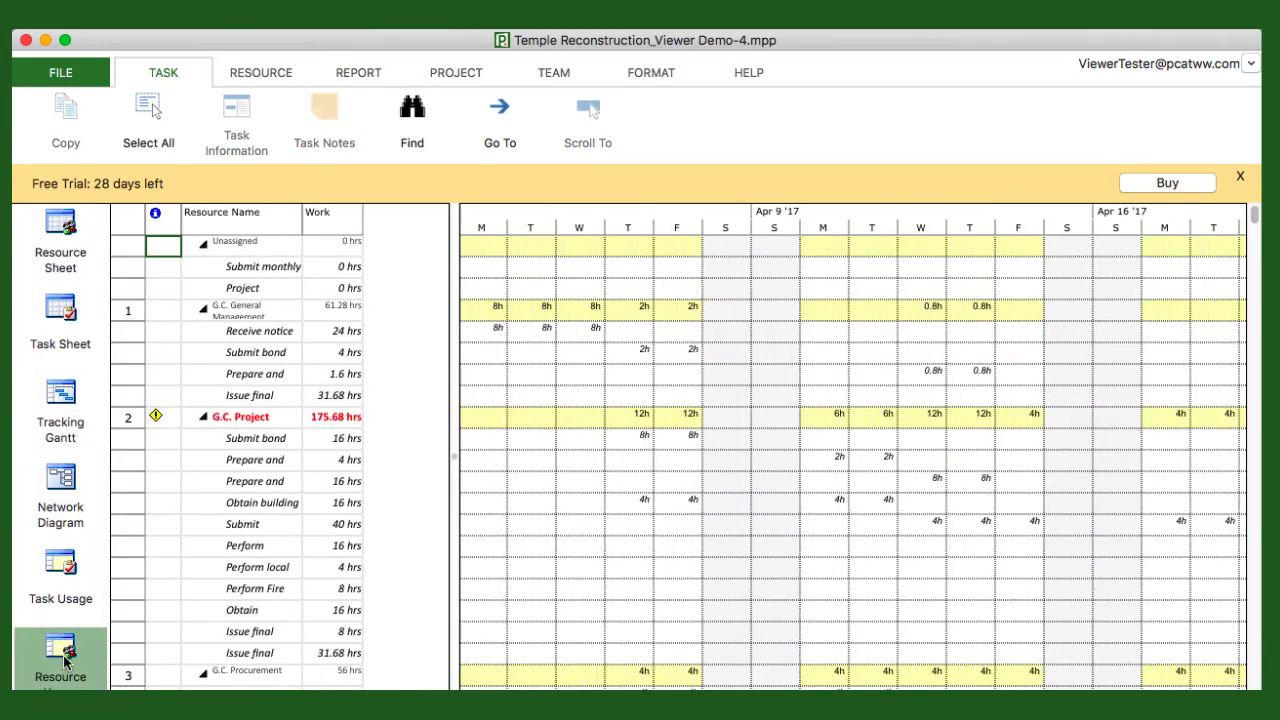
left_click(290, 266)
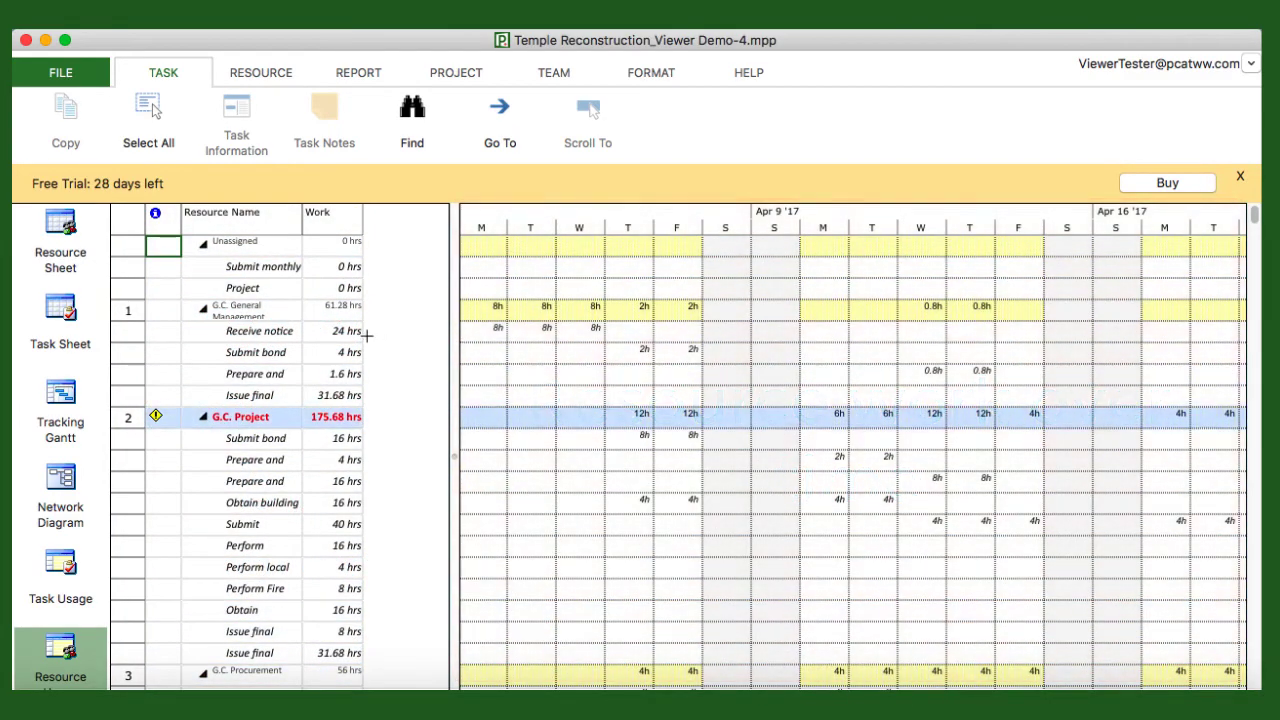
- Widen the sheet area and the Resource Name column so full assignment names show
left_click(204, 336)
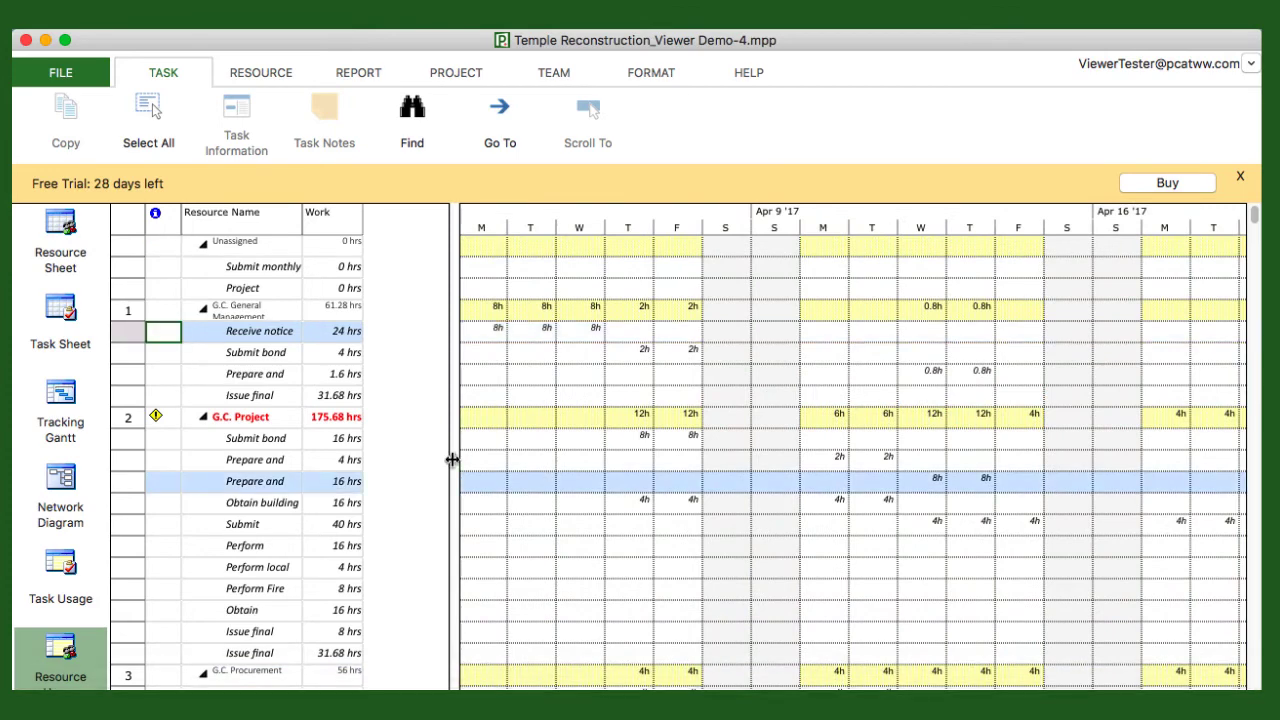
left_click_drag(452, 457, 651, 432)
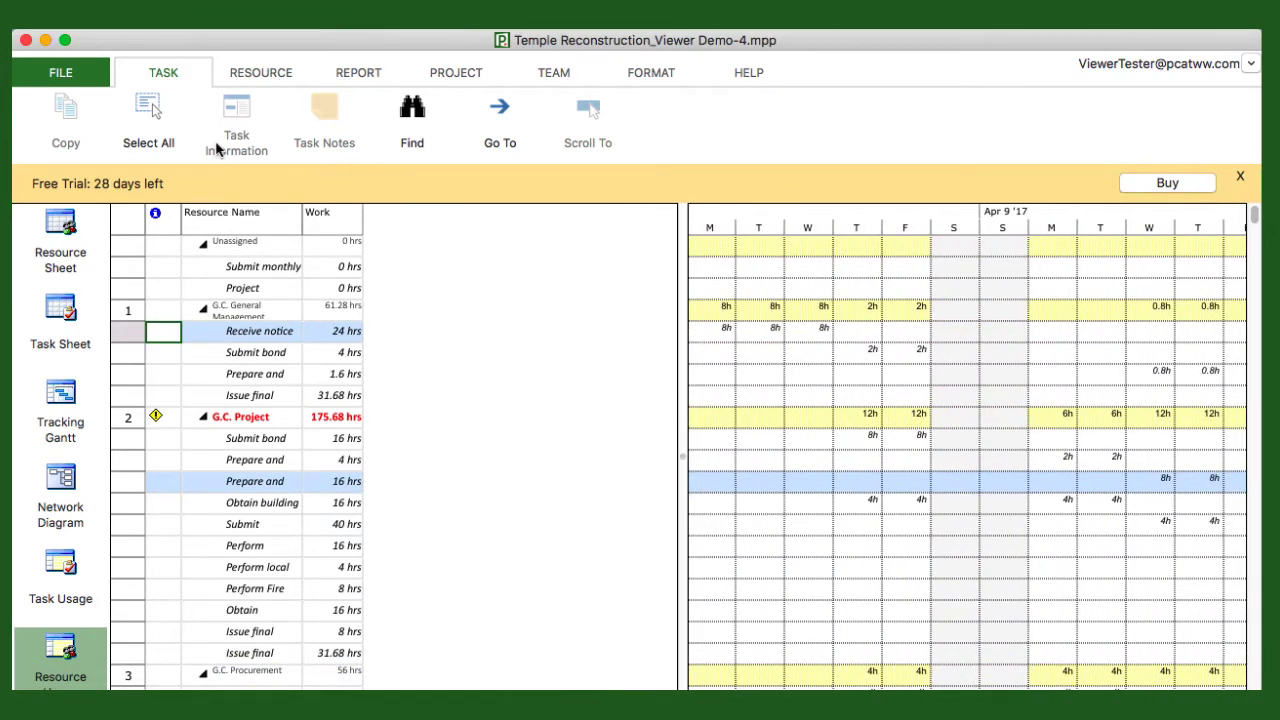
left_click_drag(300, 228, 572, 220)
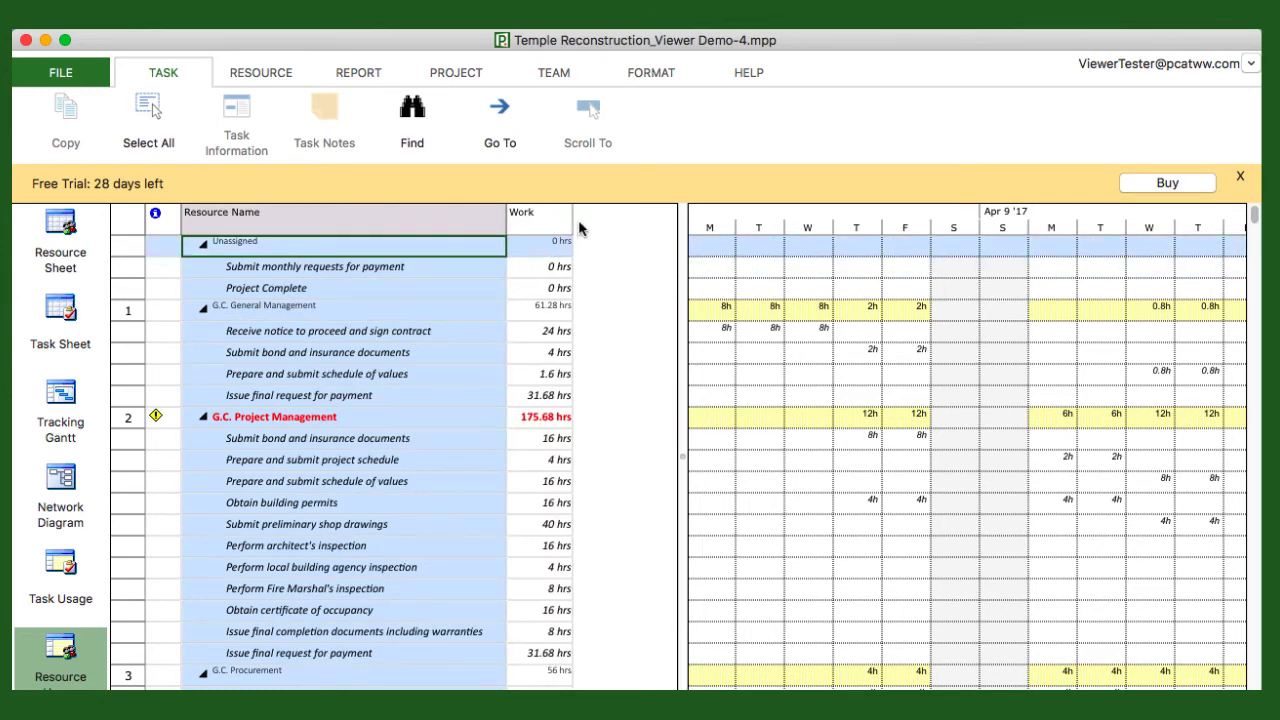
left_click(204, 243)
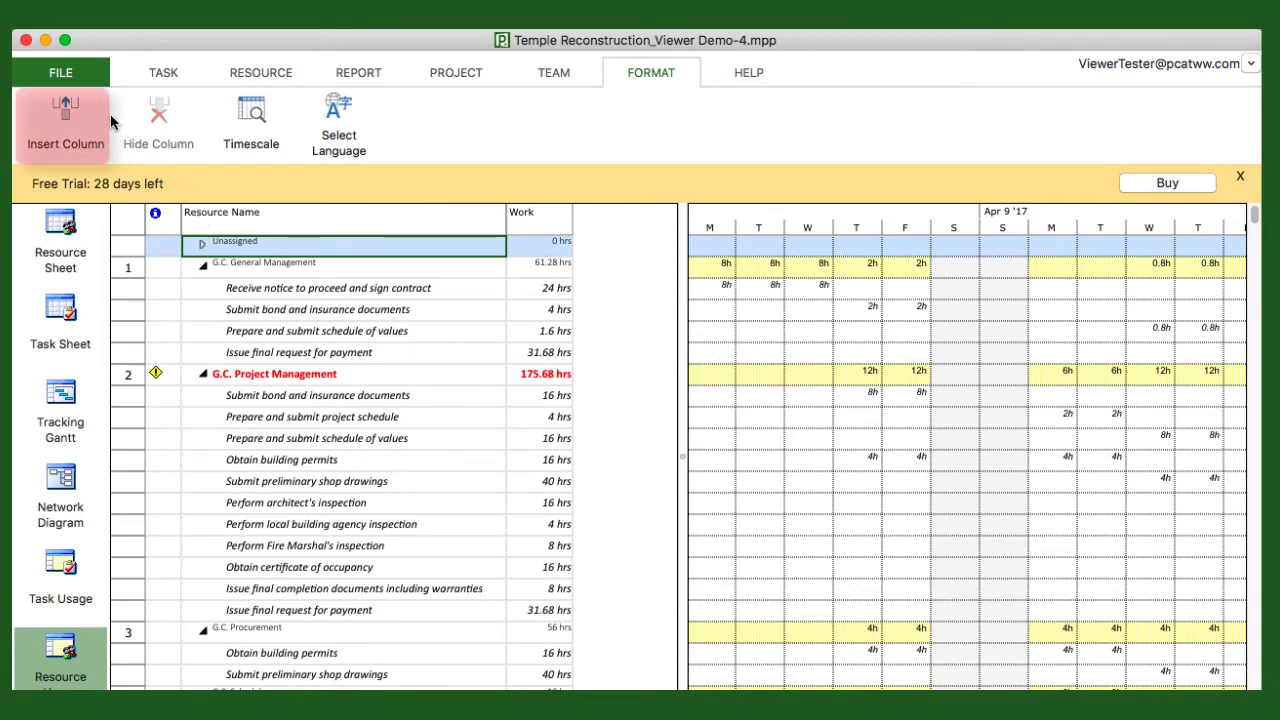
- Insert a Remaining Work column, then move it right of Work and widen it
left_click(57, 108)
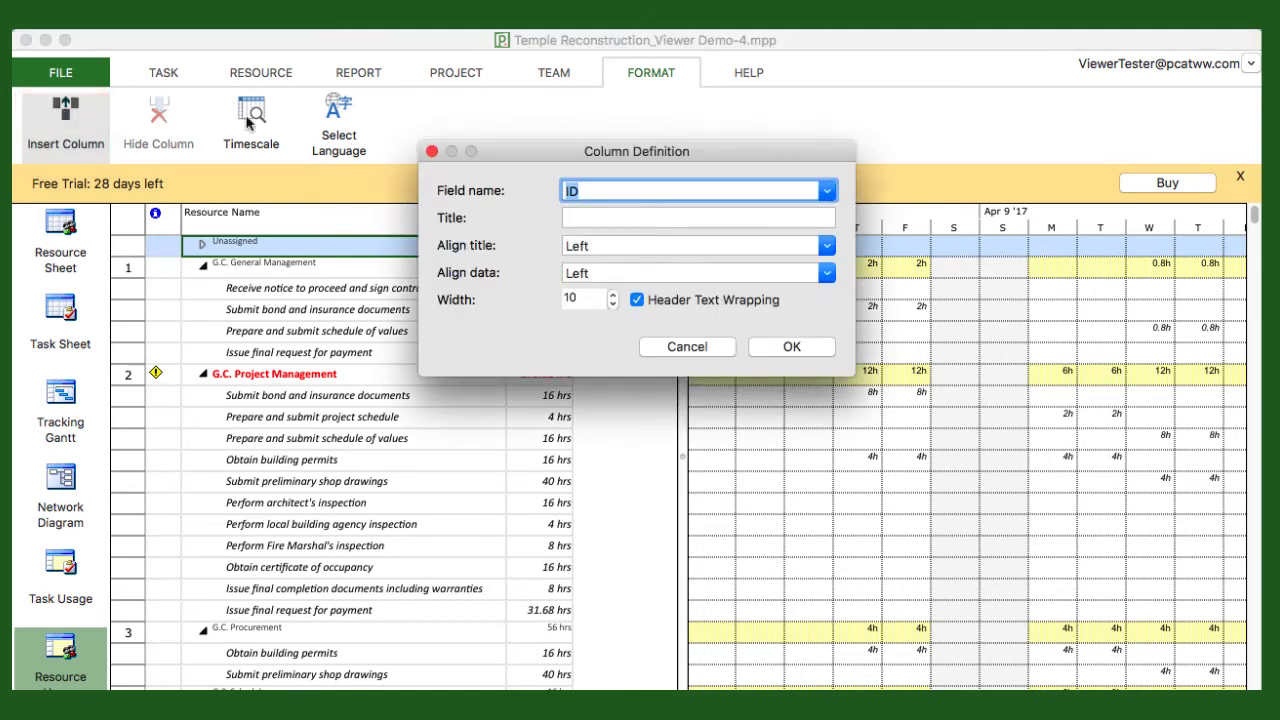
type("Remaining Cost")
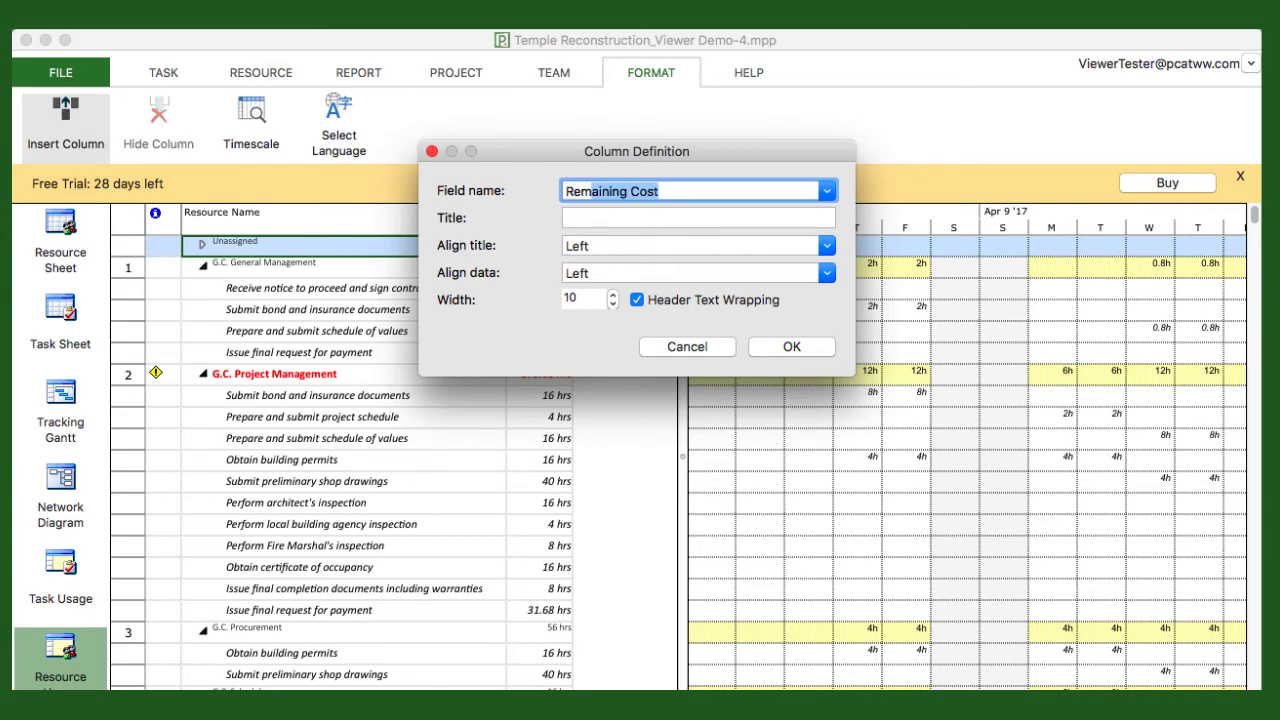
left_click(827, 192)
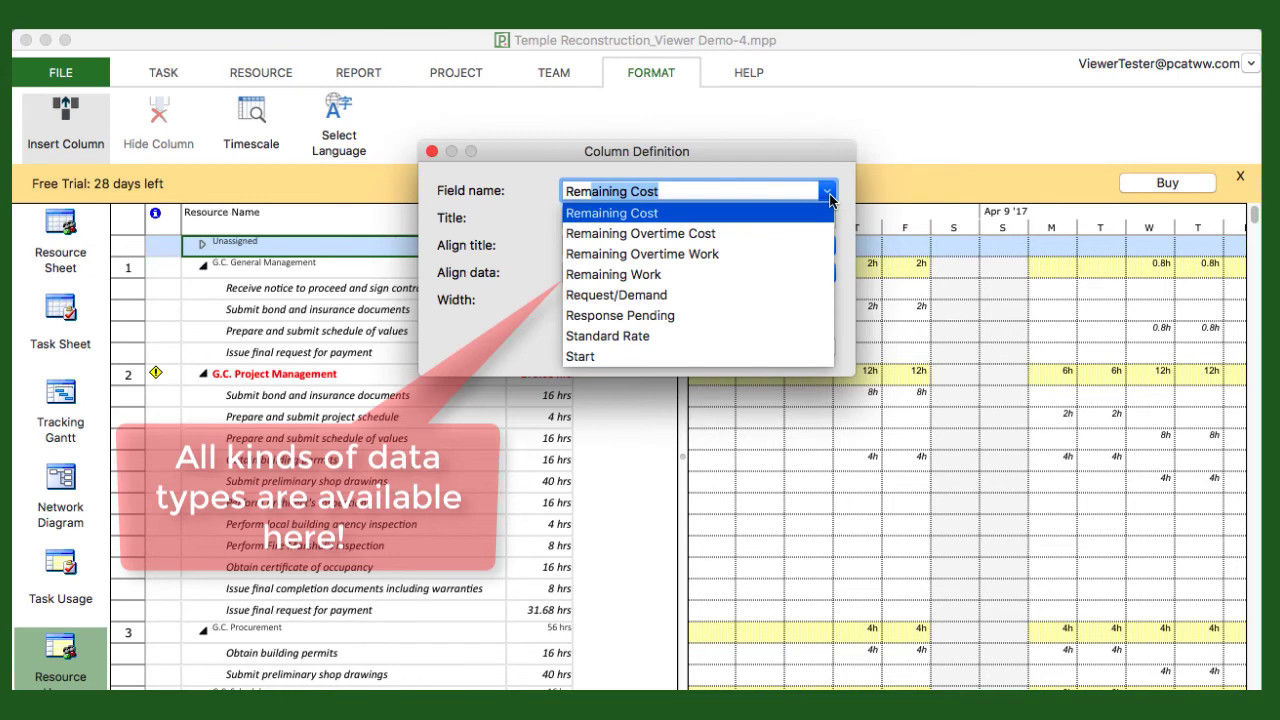
left_click(630, 274)
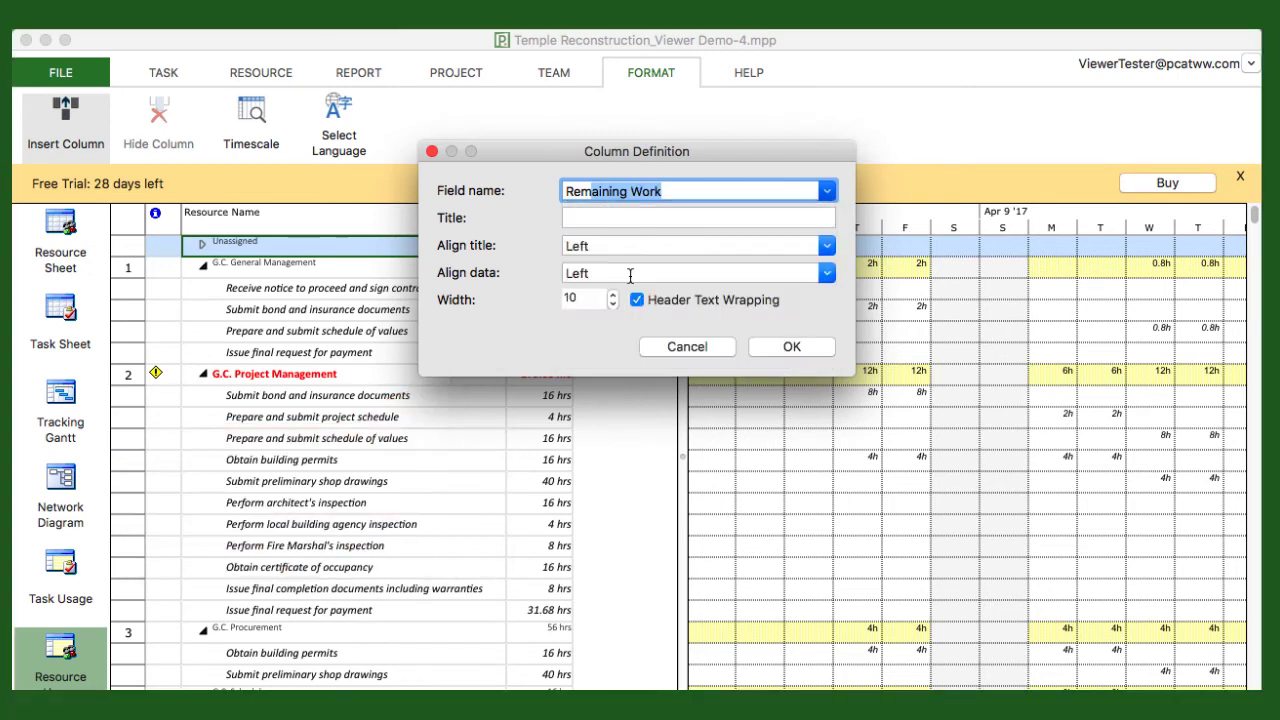
left_click(791, 347)
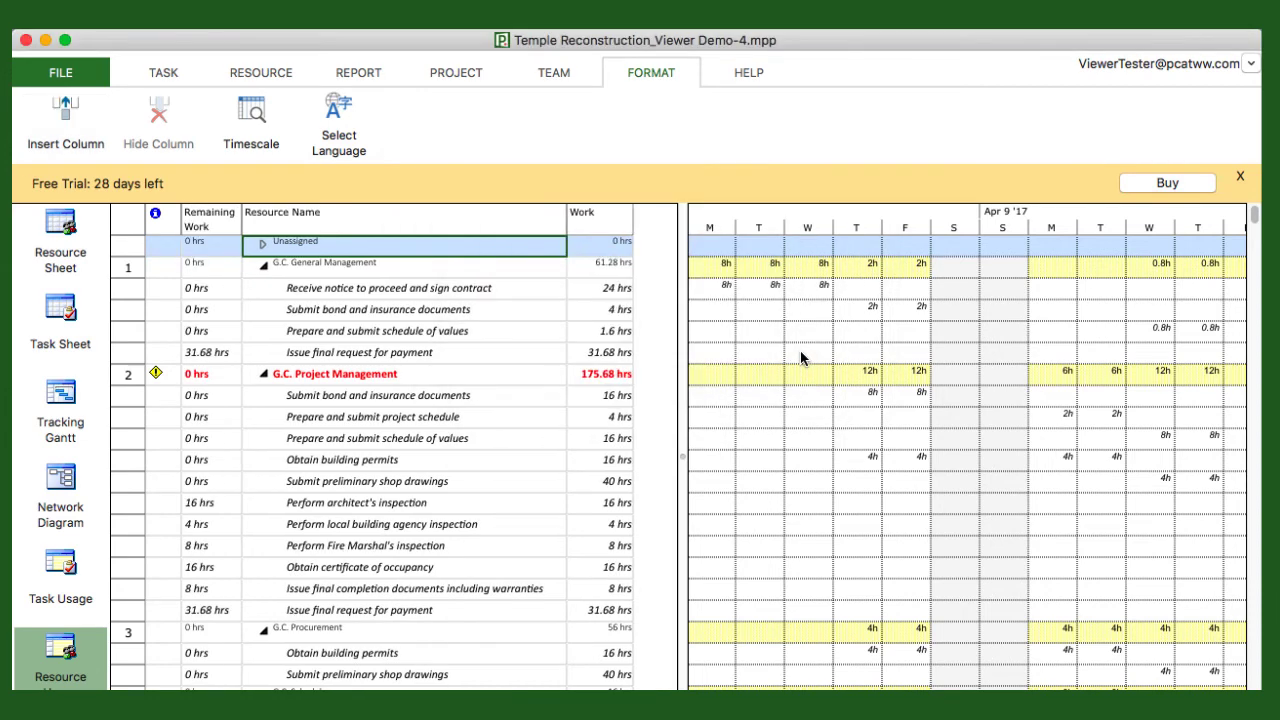
left_click(220, 218)
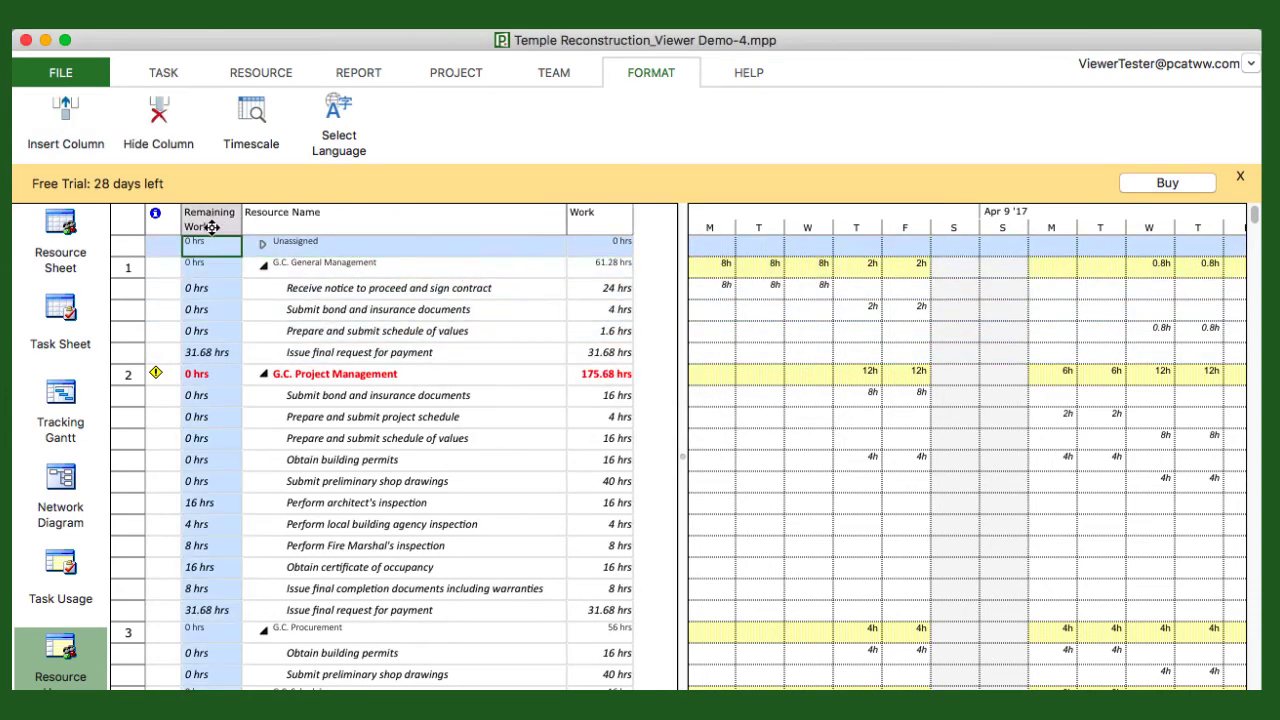
left_click_drag(640, 243, 652, 238)
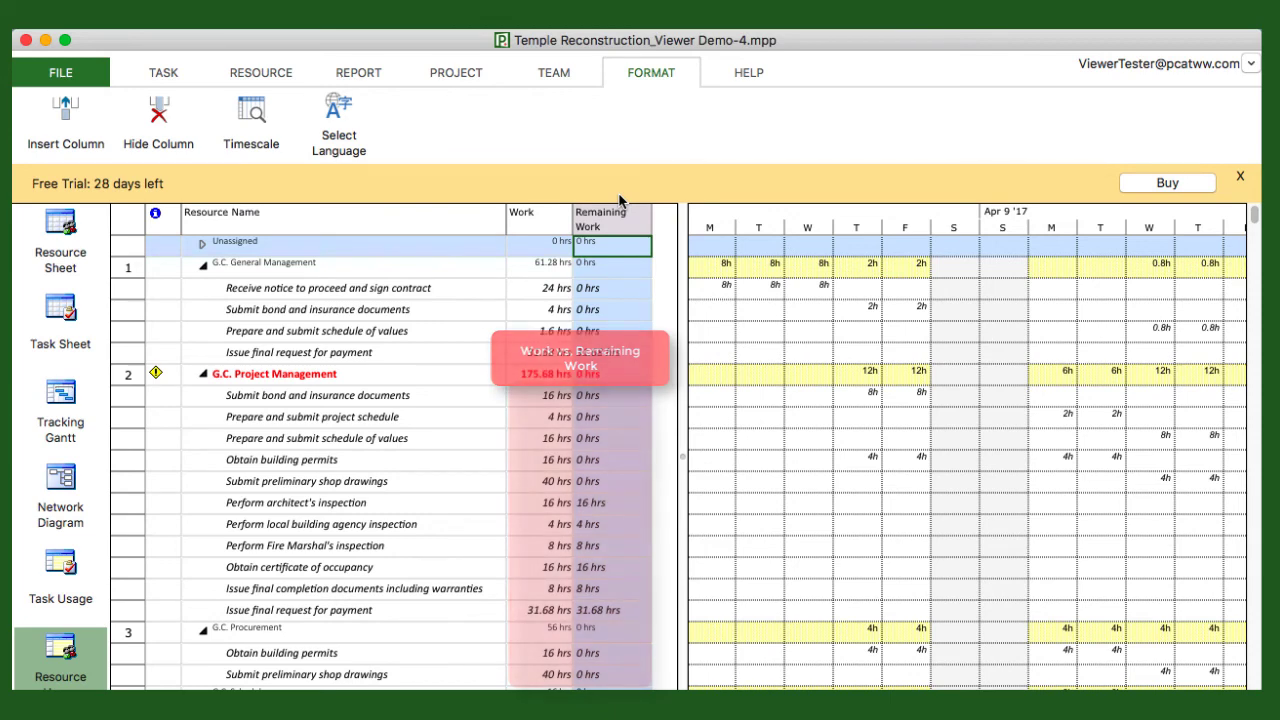
- Show the Tracking details for the 'Receive notice to proceed and sign contract' assignment: 24 hrs, 100% complete, 0 hrs remaining
left_click(258, 72)
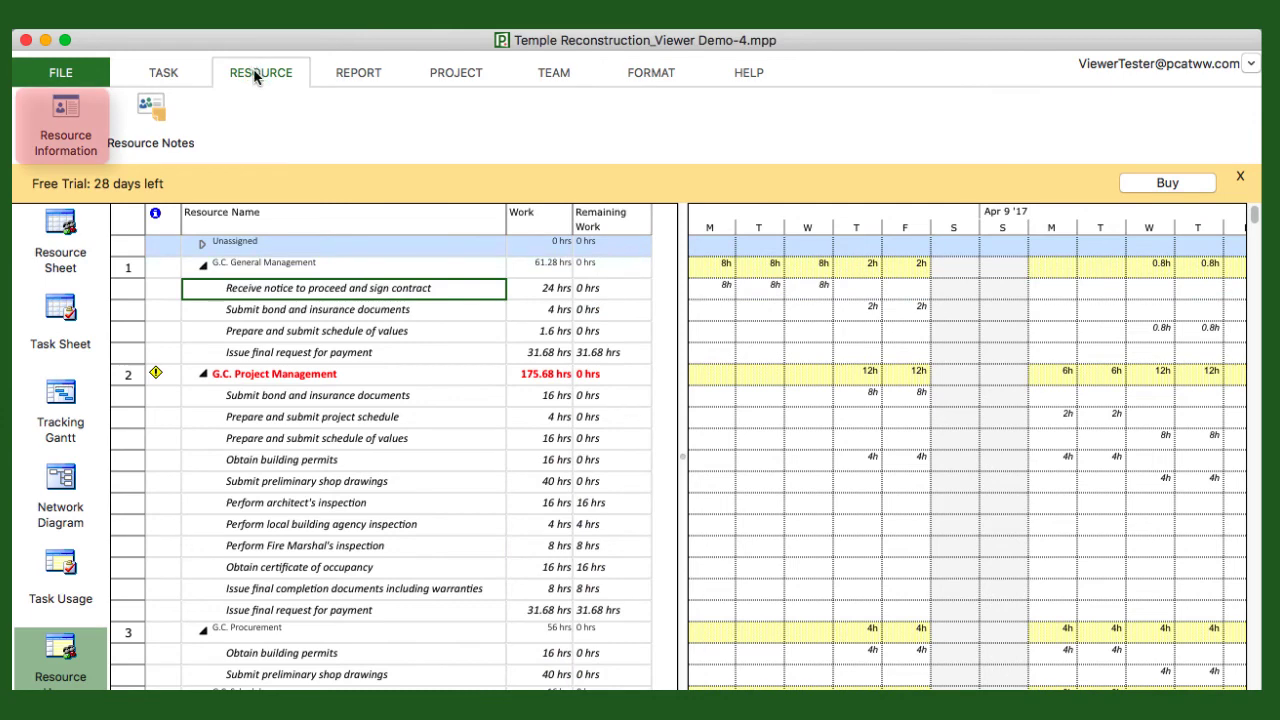
left_click(62, 130)
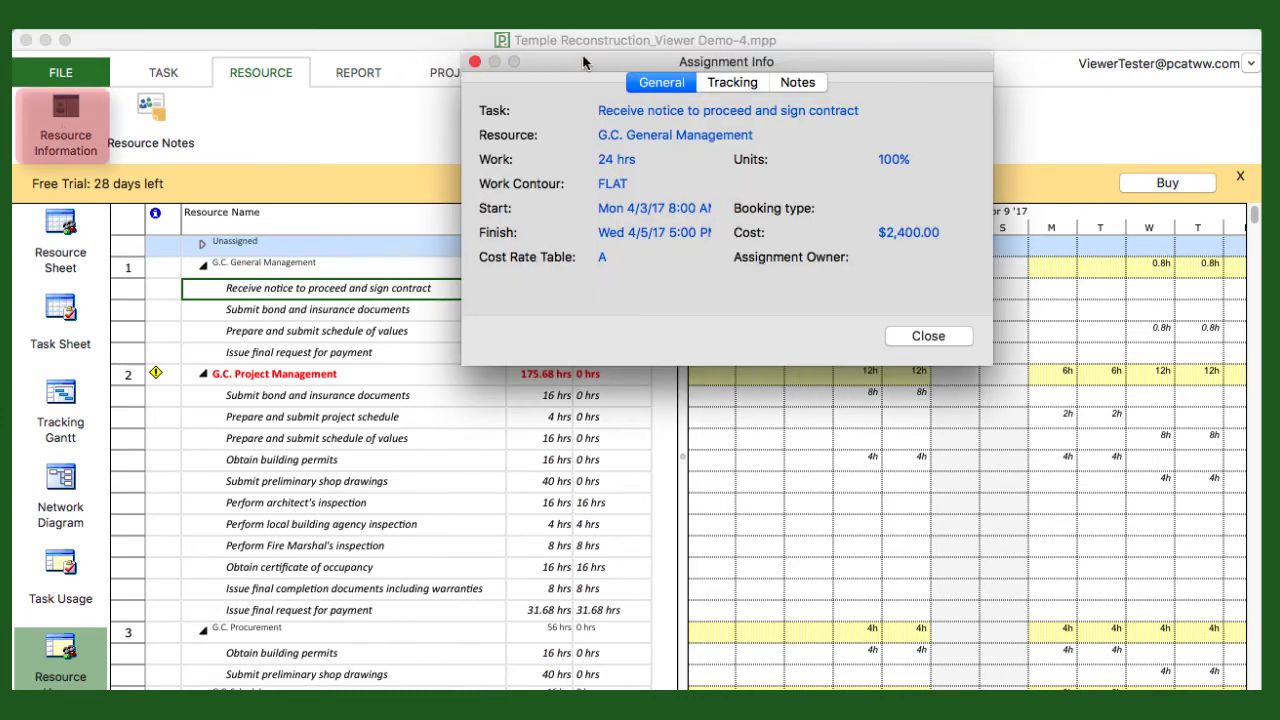
left_click_drag(580, 61, 474, 312)
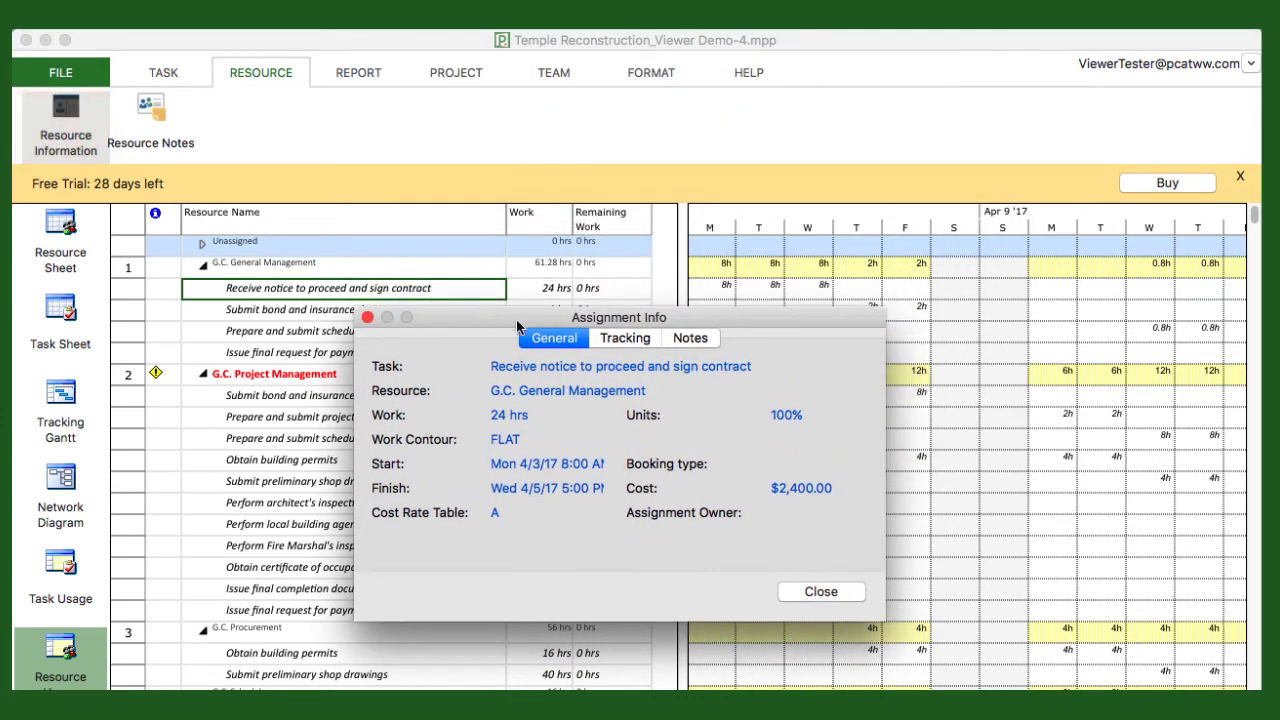
left_click(615, 341)
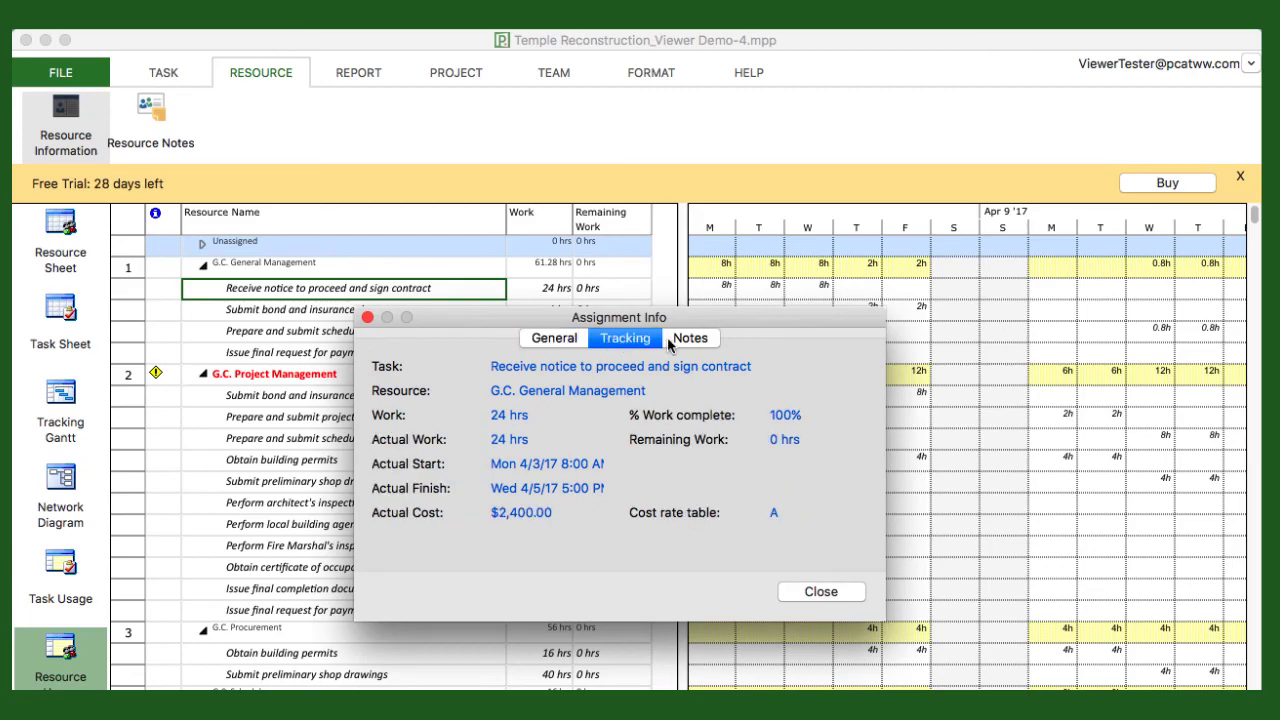